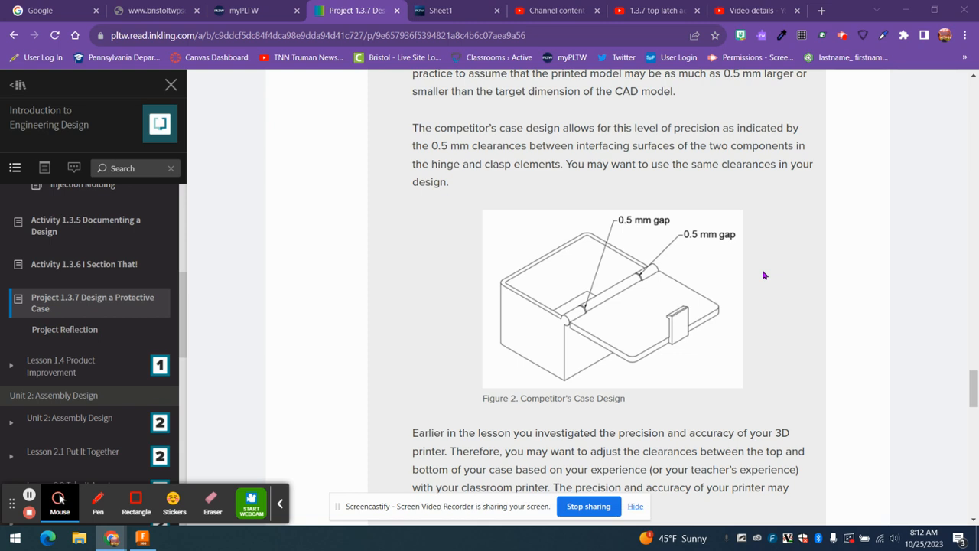
Switch to Fusion 360 and review the bottom and top designs, showing the top in its home view
click(280, 503)
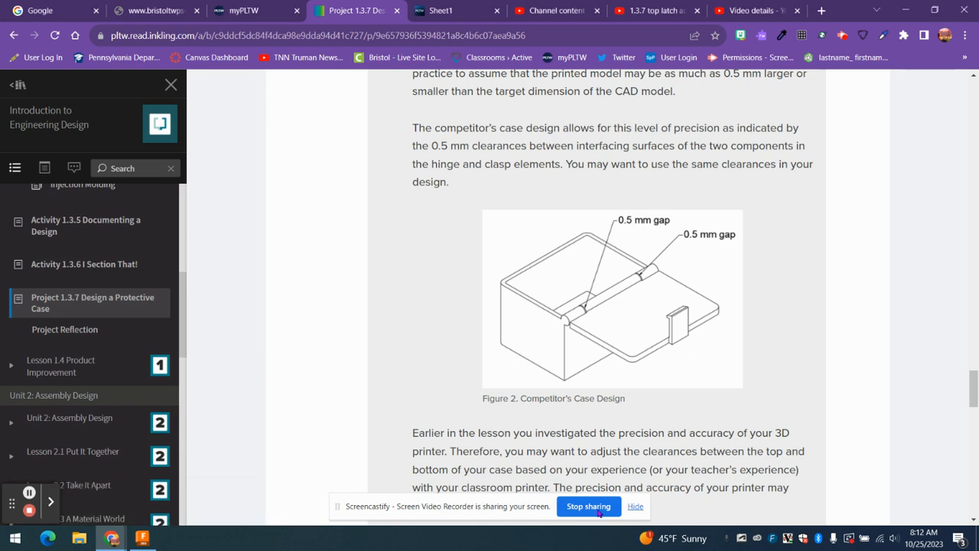
click(142, 538)
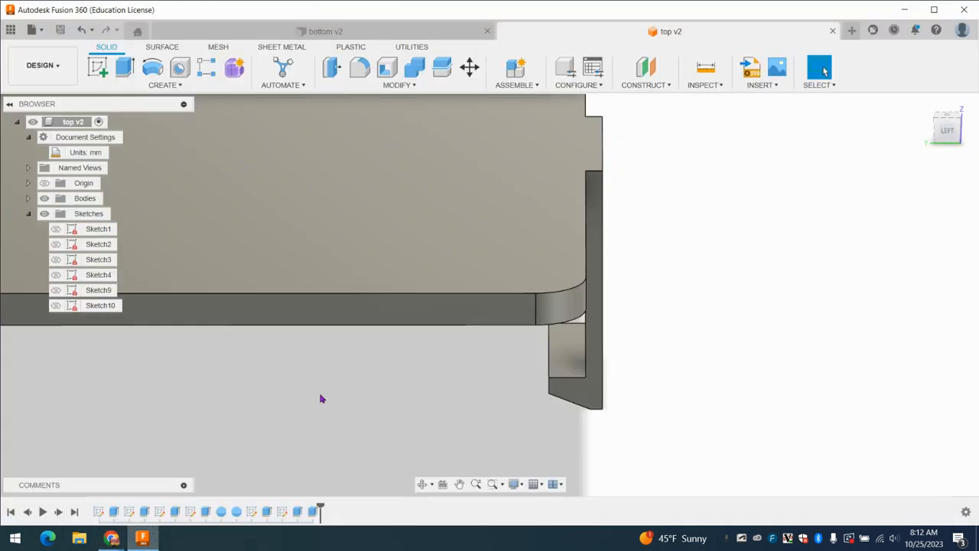
click(389, 29)
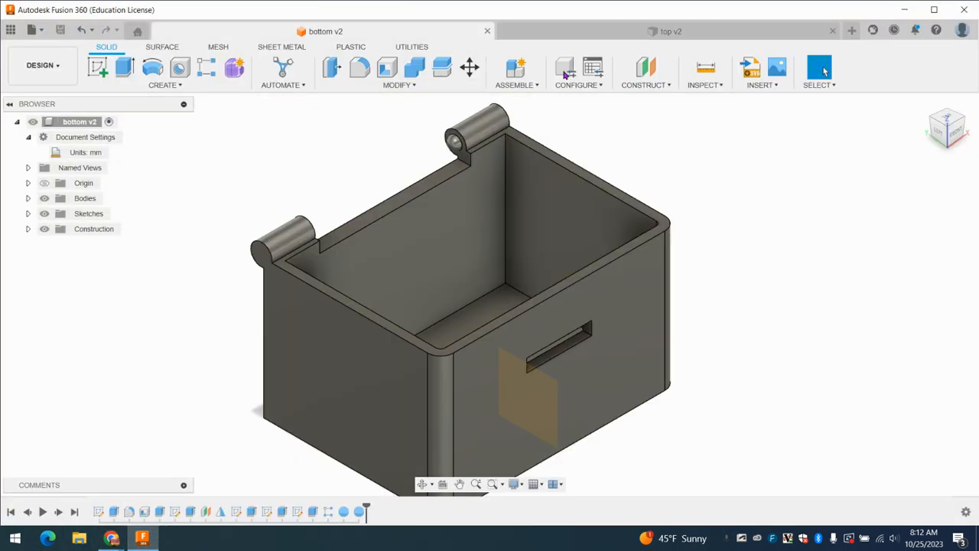
click(614, 34)
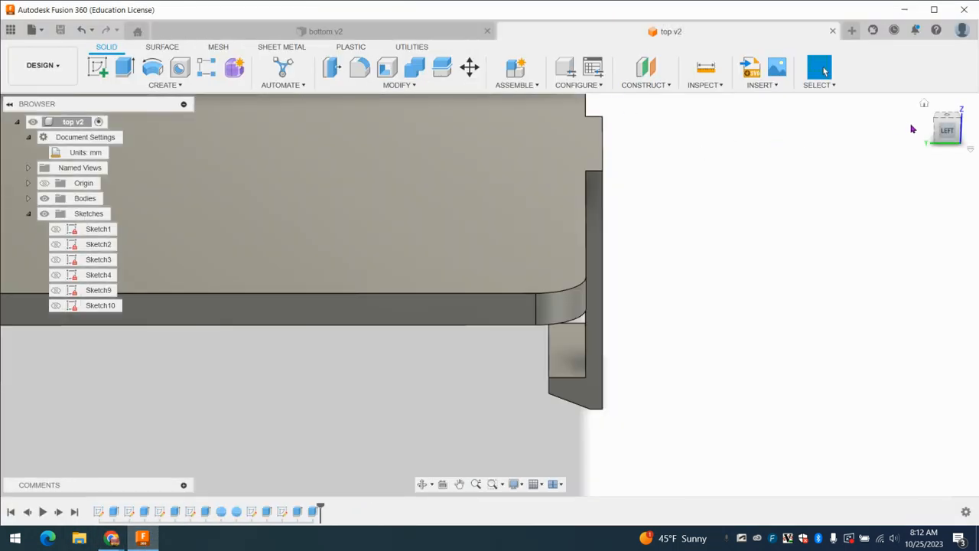
click(925, 105)
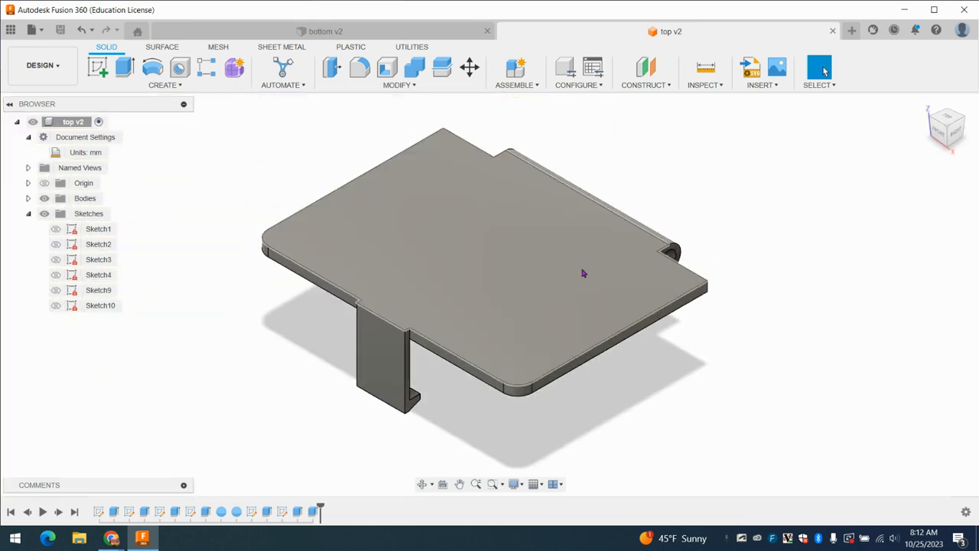
Create a new design and save it as "1.3.7 assembly" in the second run folder alongside the two parts
click(11, 30)
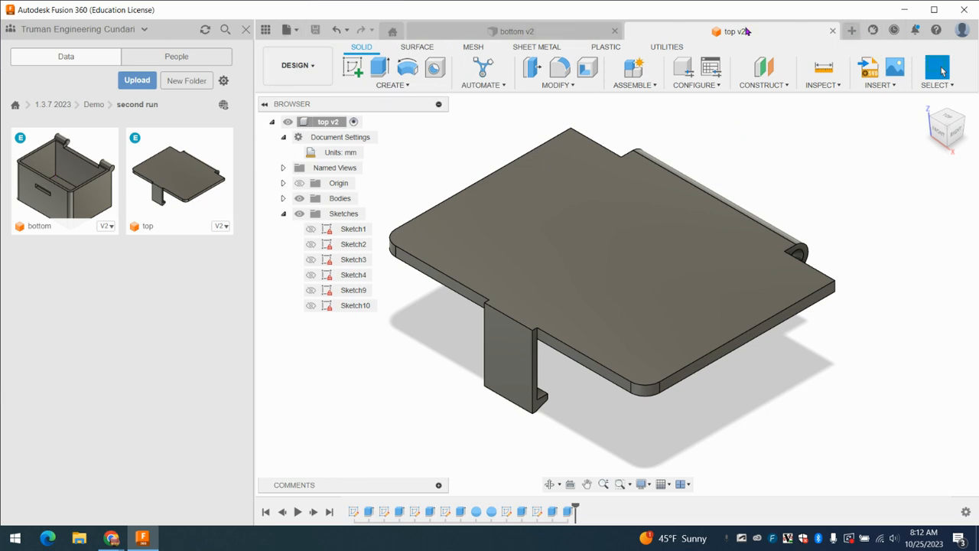
click(853, 32)
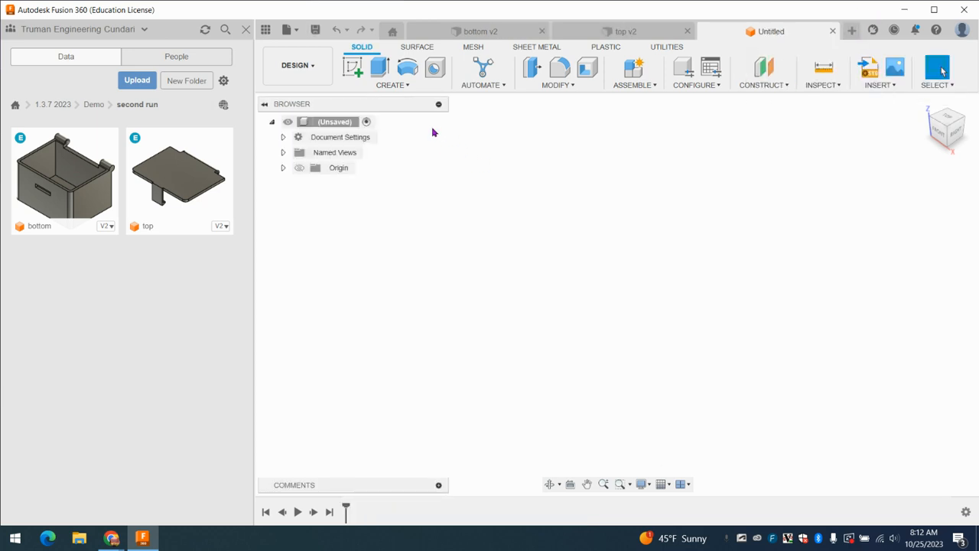
click(315, 31)
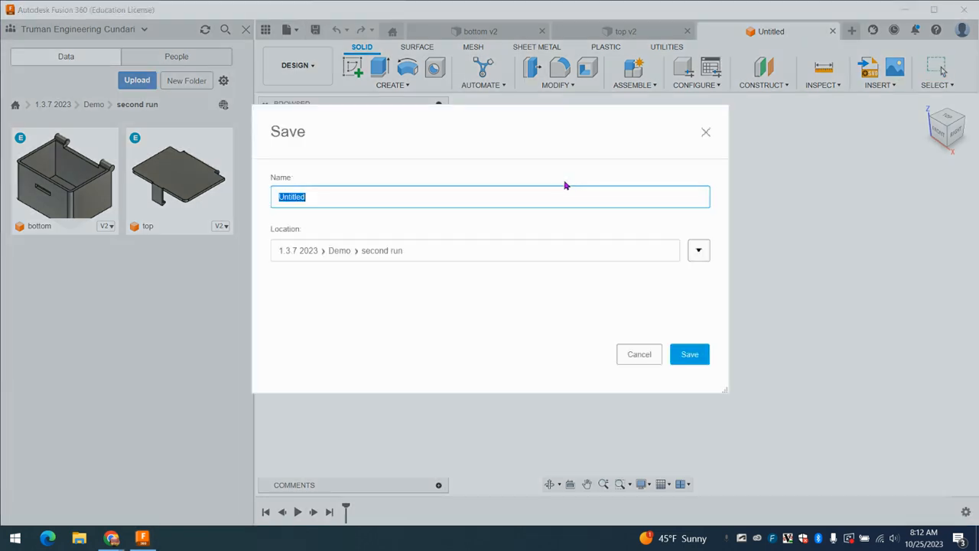
text(1.3.7 assembly)
click(686, 352)
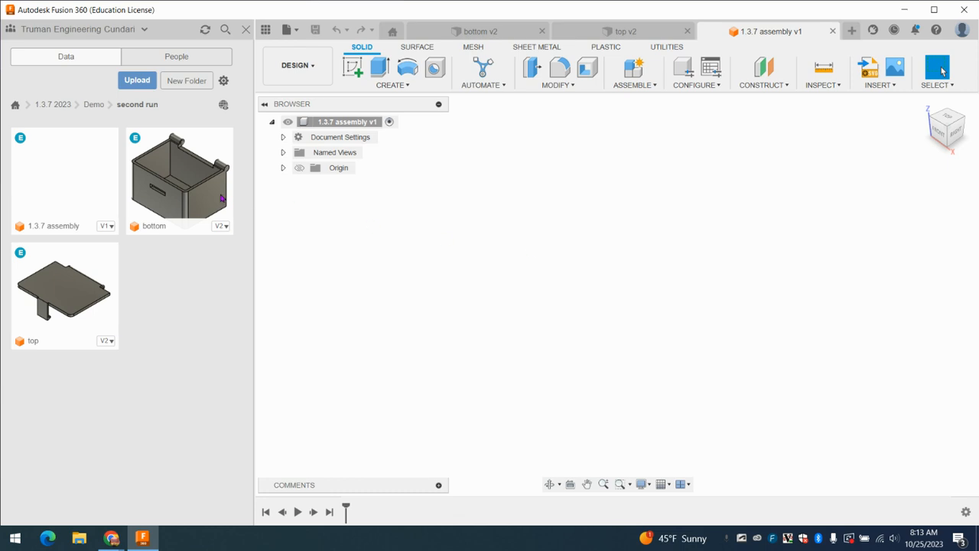
Insert the bottom part into the assembly at its initial position and ground it
drag(188, 177, 594, 247)
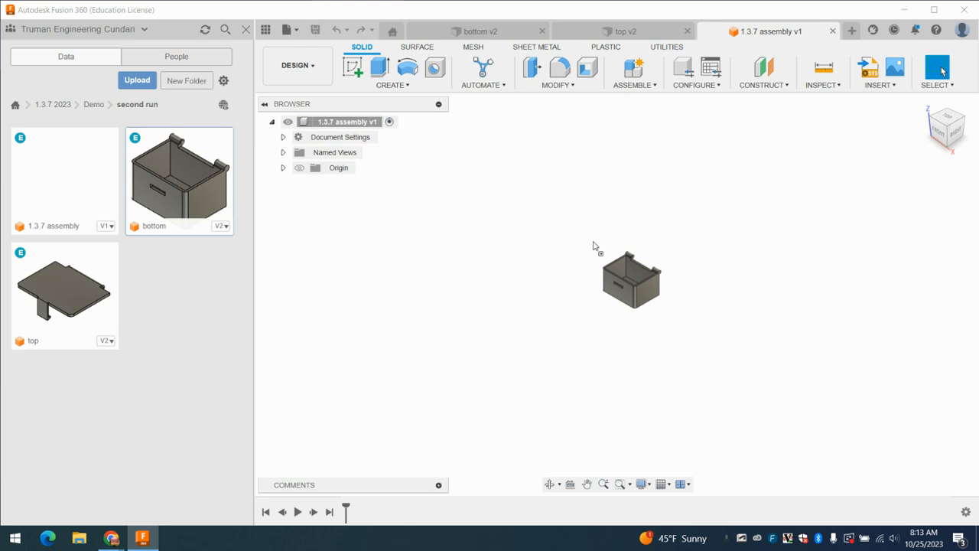
drag(594, 245, 594, 246)
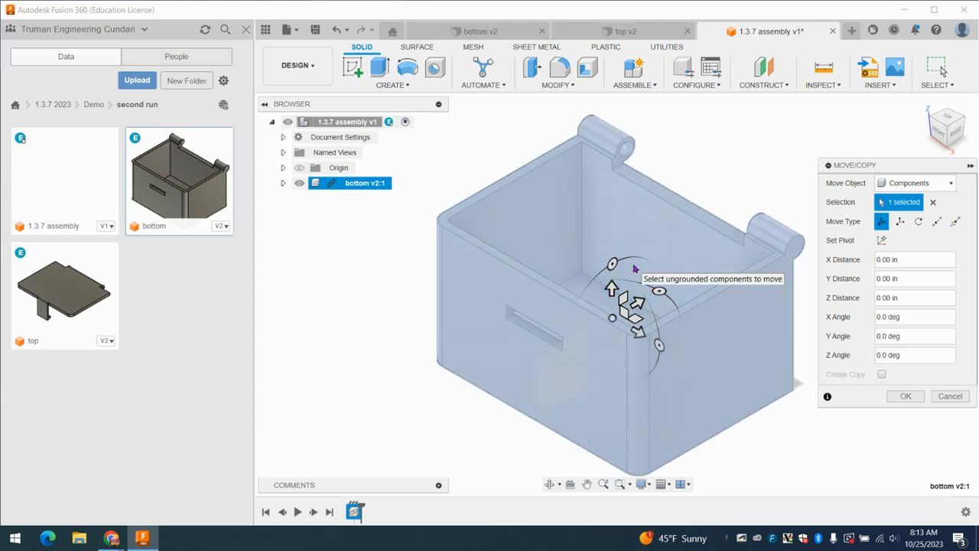
click(903, 396)
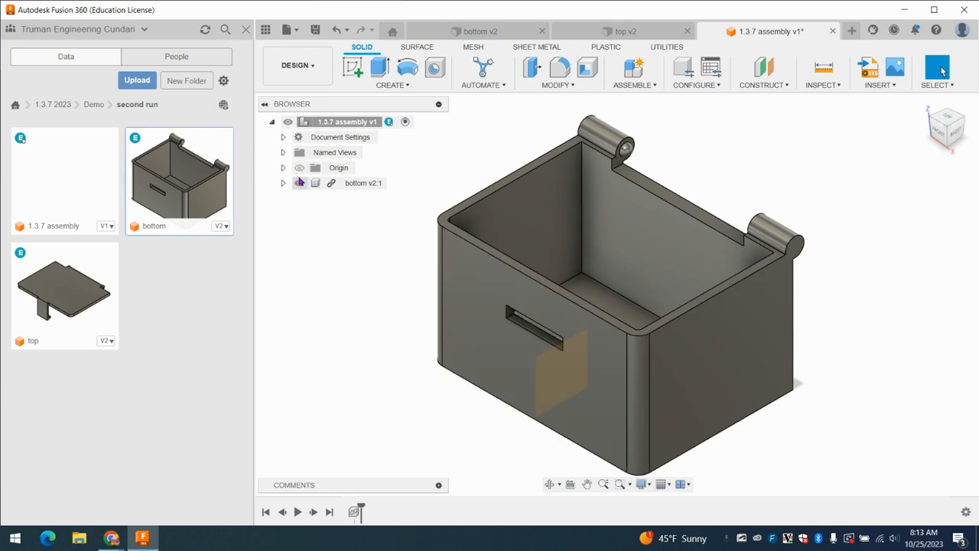
right_click(353, 184)
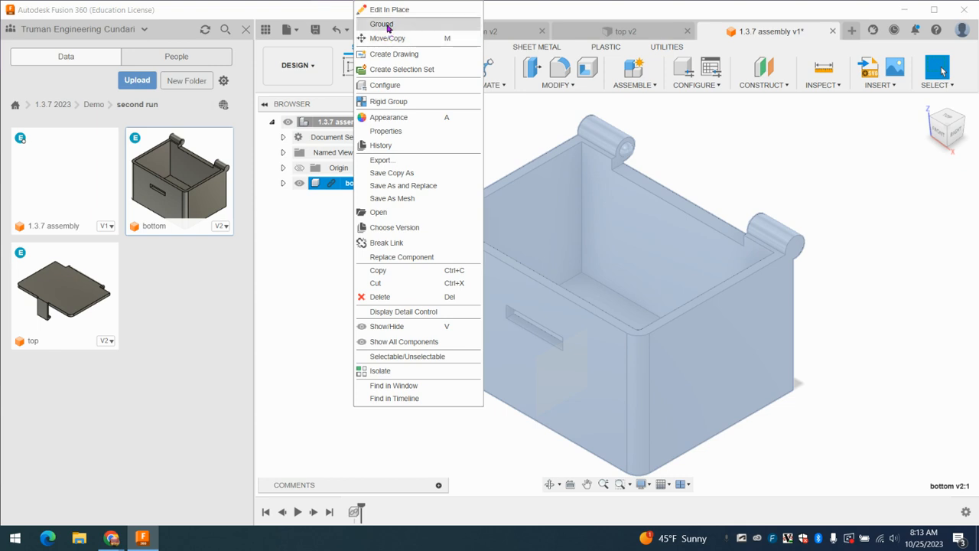
click(379, 24)
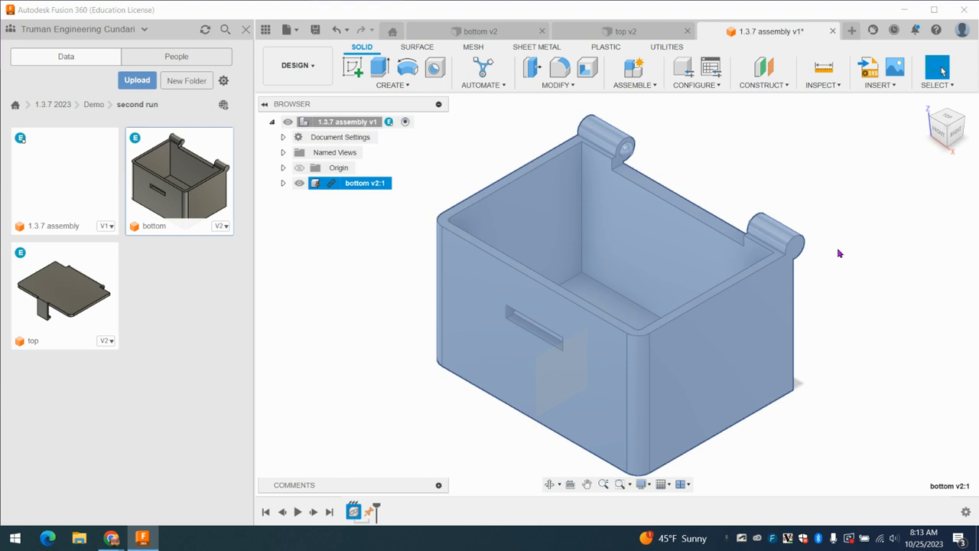
click(798, 199)
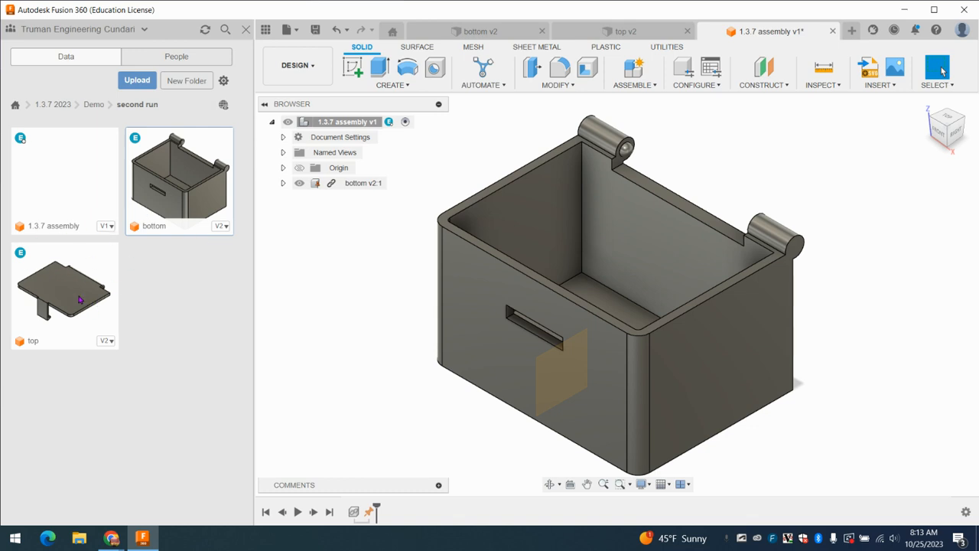
Insert the top part and place it above and beside the box, offset X -2.076, Y -0.536 and Z 1.54 in
drag(57, 296, 511, 252)
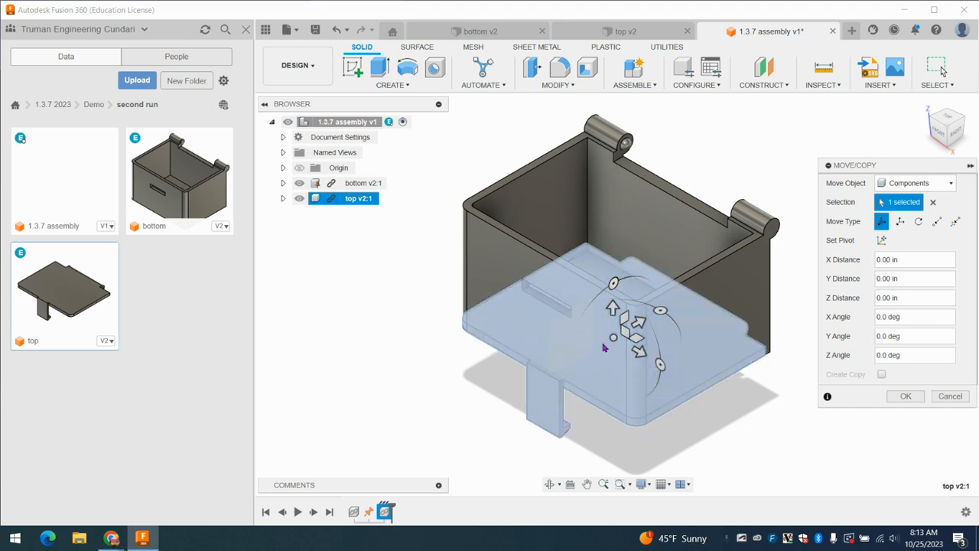
drag(612, 340, 319, 394)
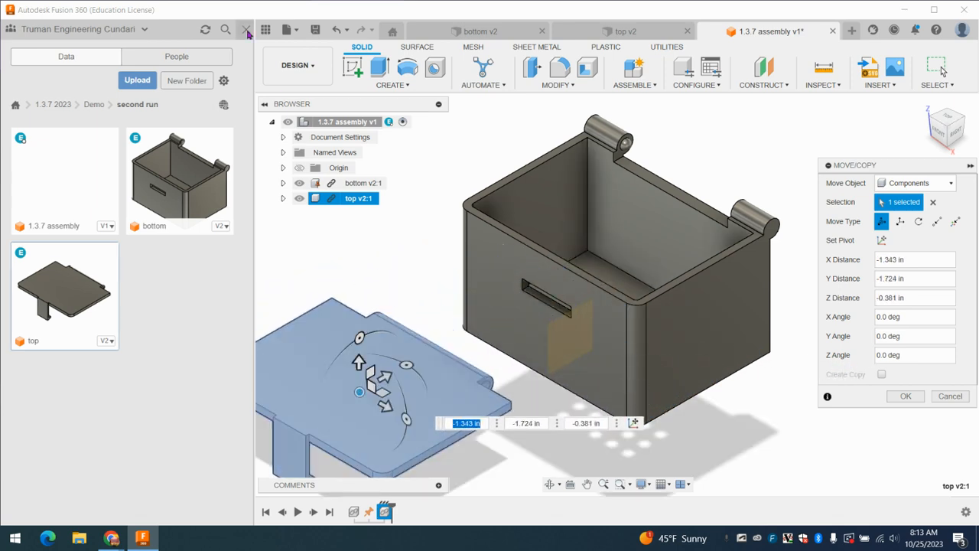
click(247, 30)
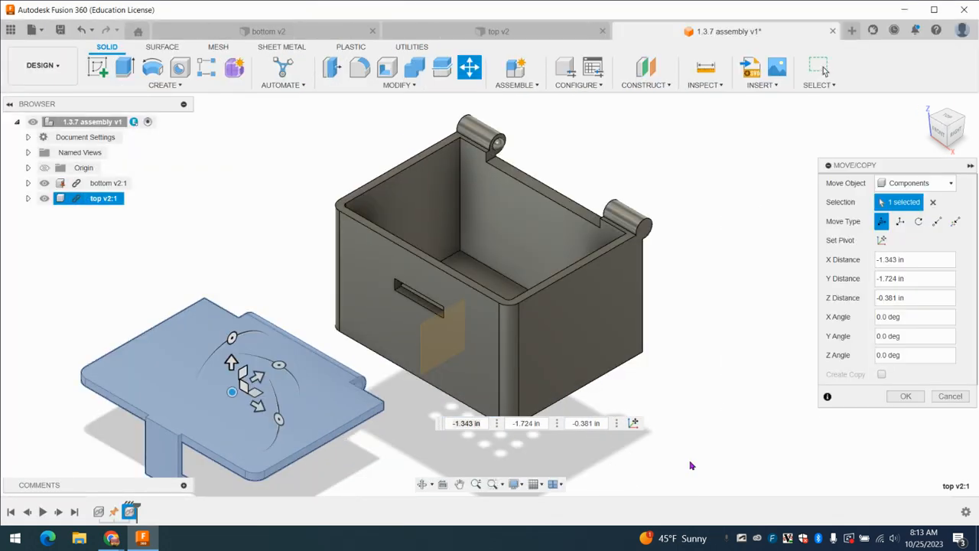
drag(232, 391, 270, 116)
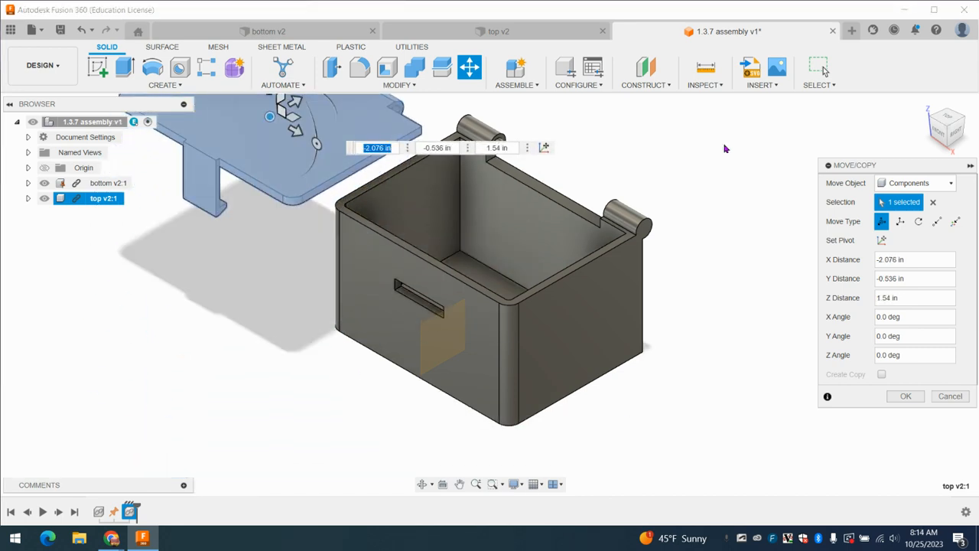
click(937, 114)
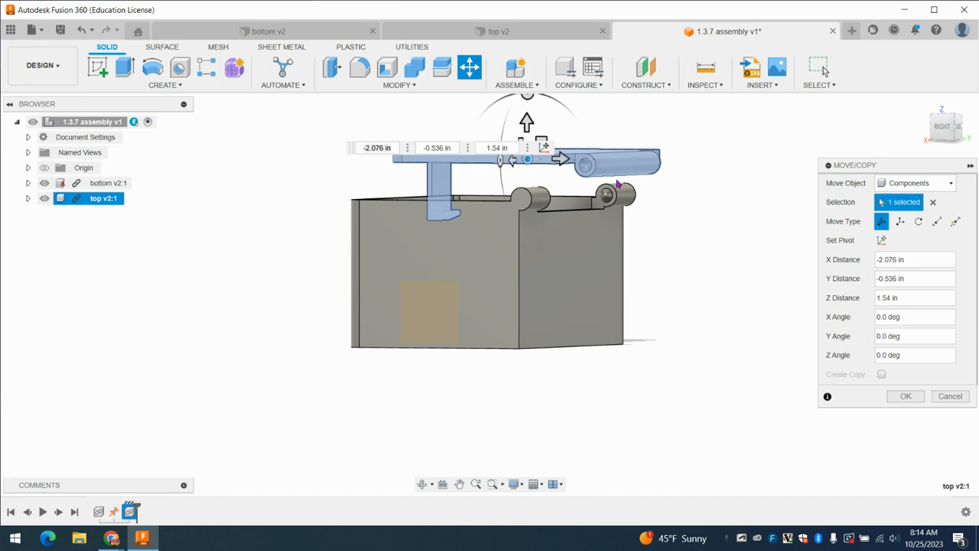
click(909, 397)
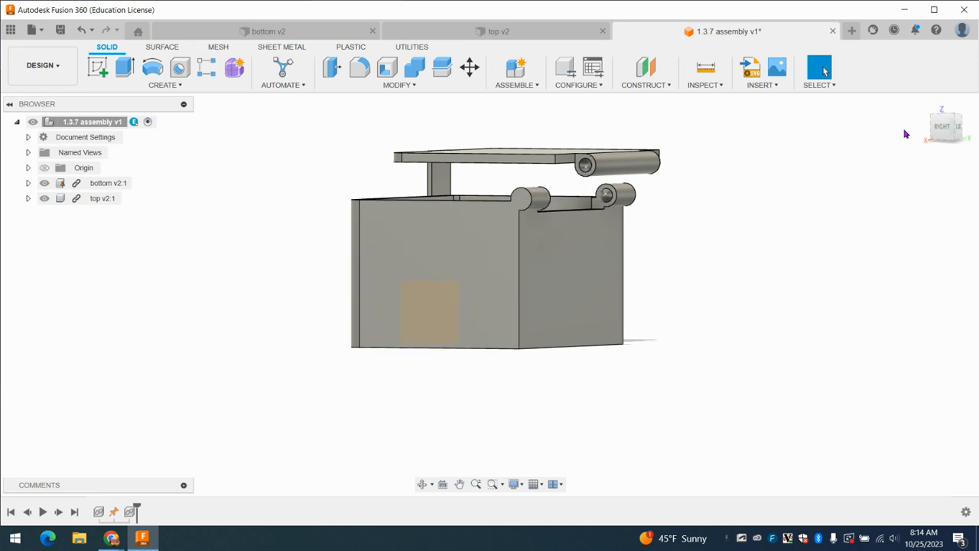
click(516, 84)
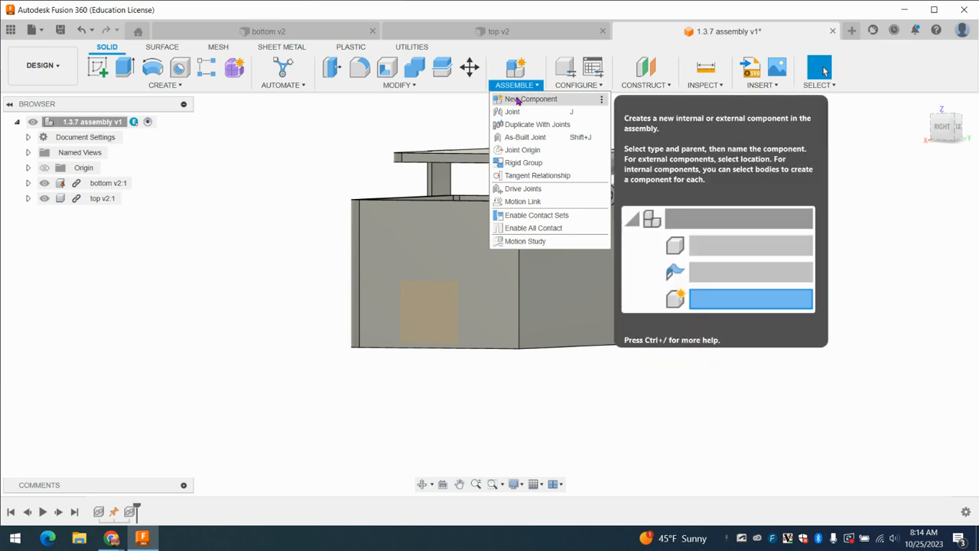
click(514, 112)
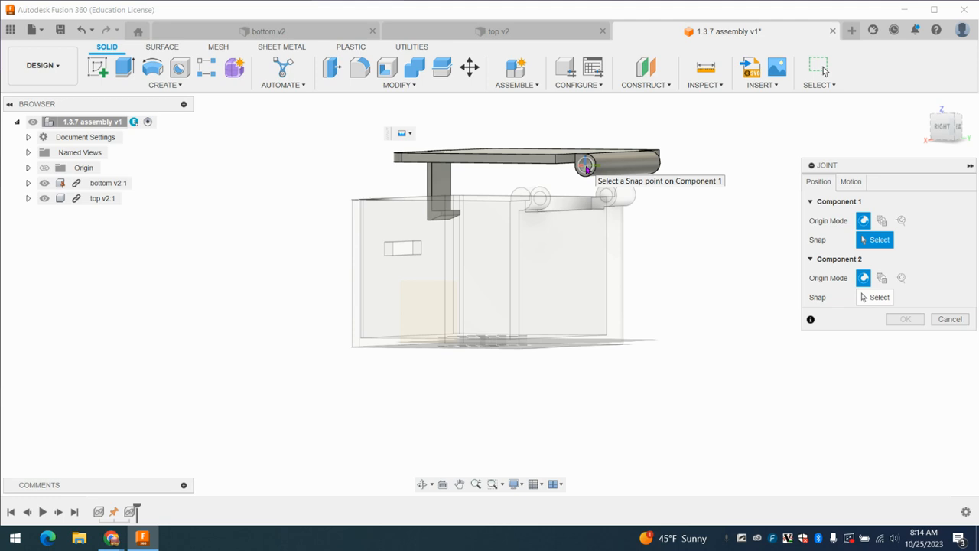
click(586, 168)
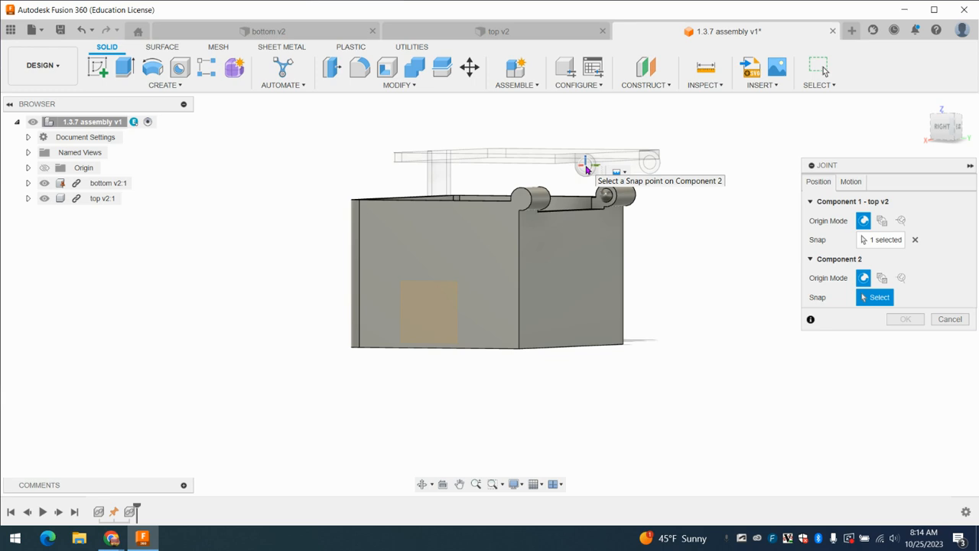
click(951, 132)
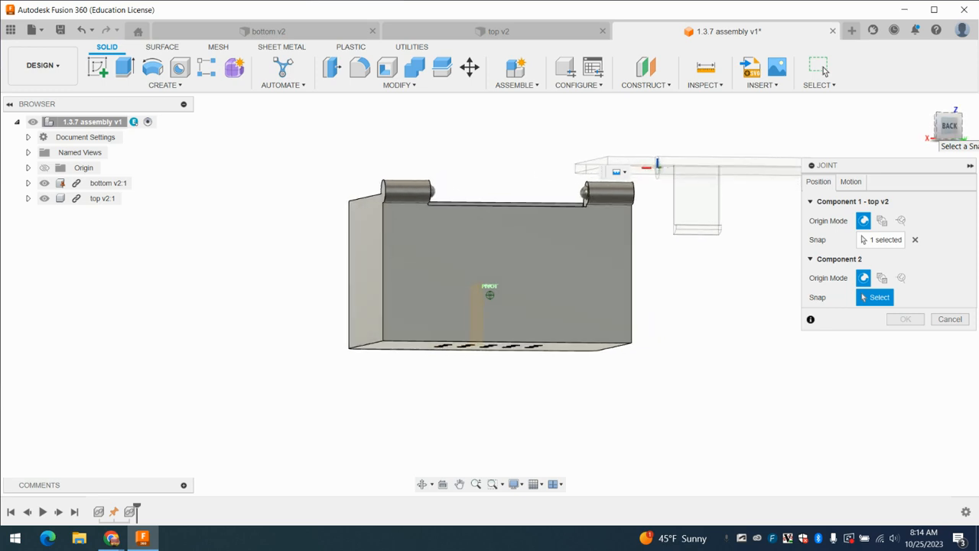
drag(936, 138, 930, 138)
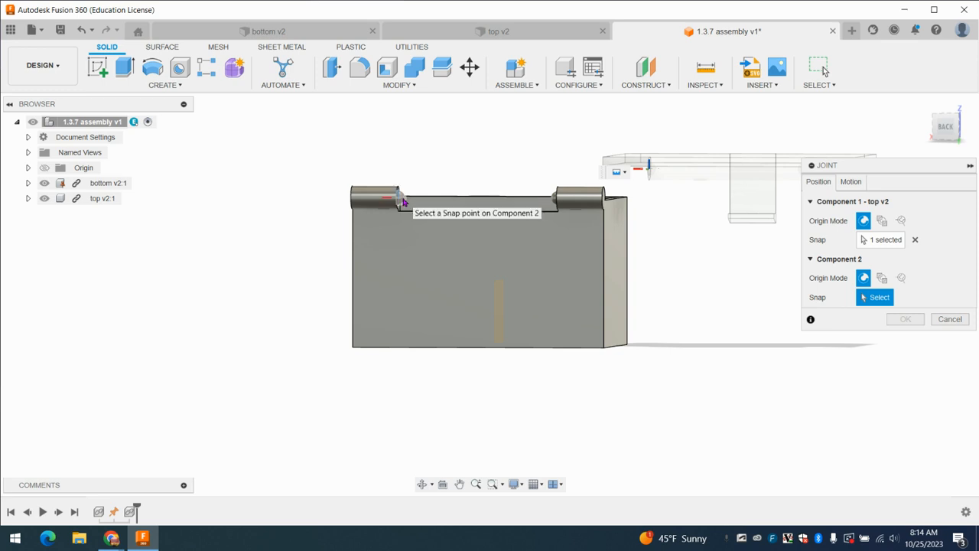
click(403, 201)
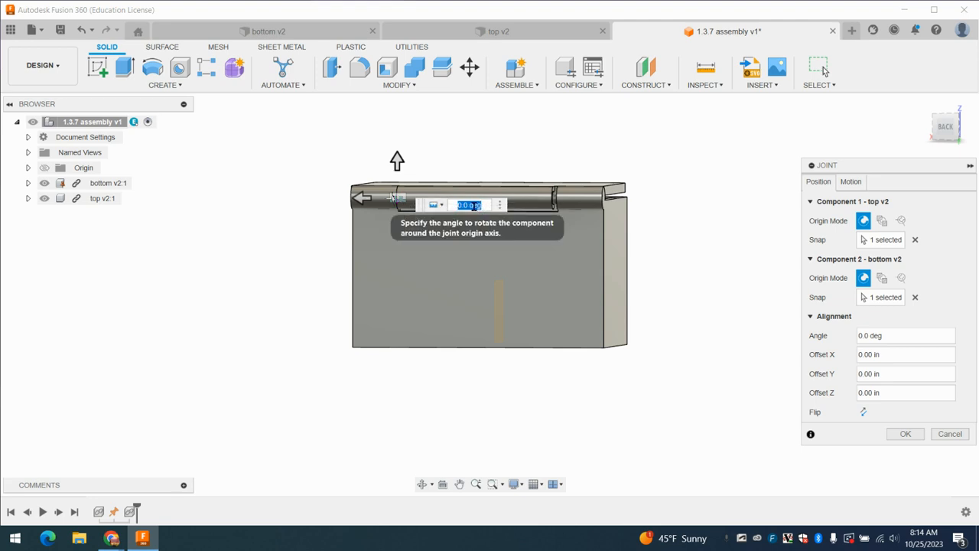
click(467, 205)
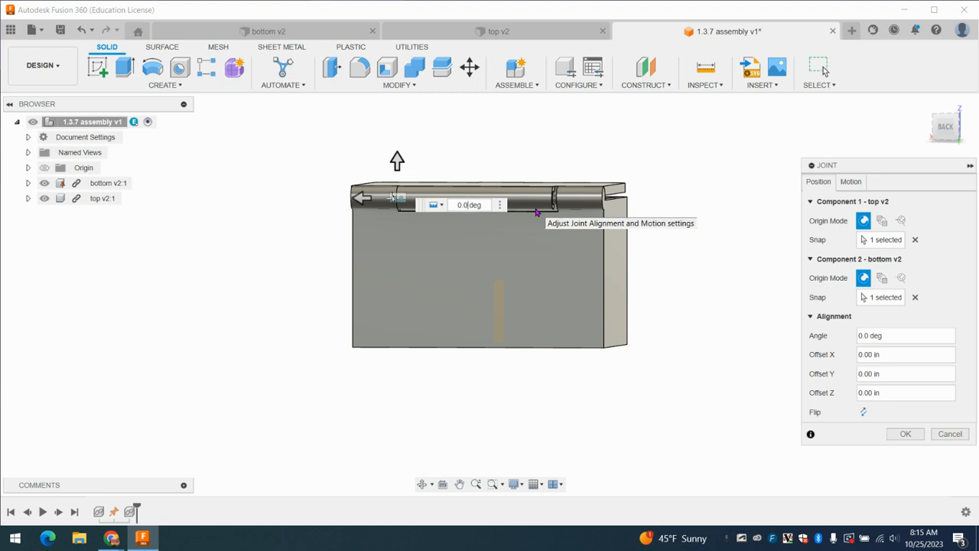
text(2)
text(-)
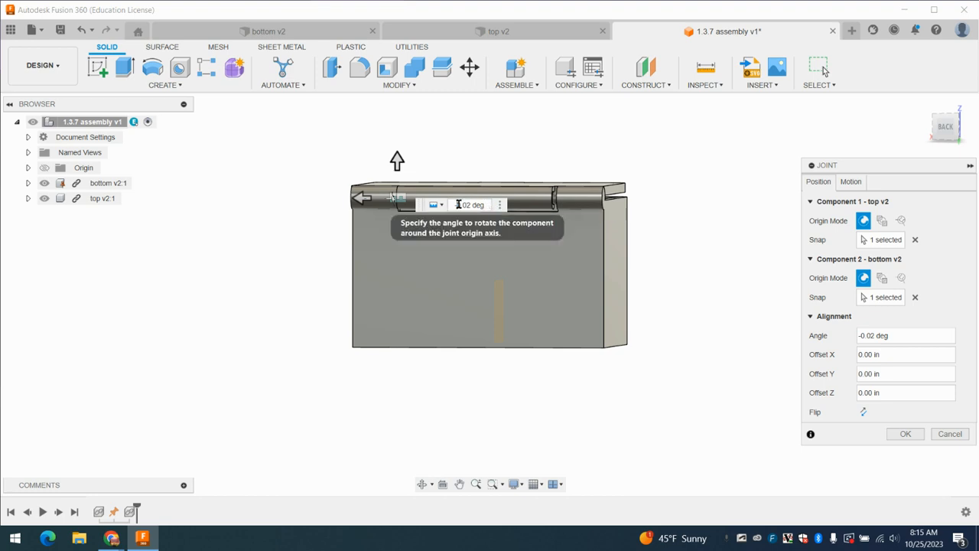
drag(487, 204, 451, 205)
key(BackSpace)
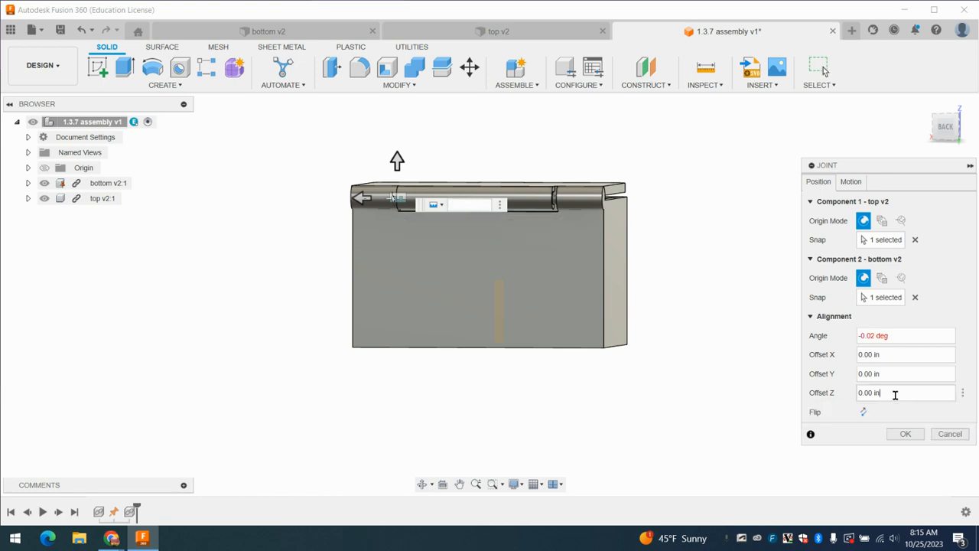
drag(904, 335, 847, 340)
key(BackSpace)
key(Escape)
key(Escape)
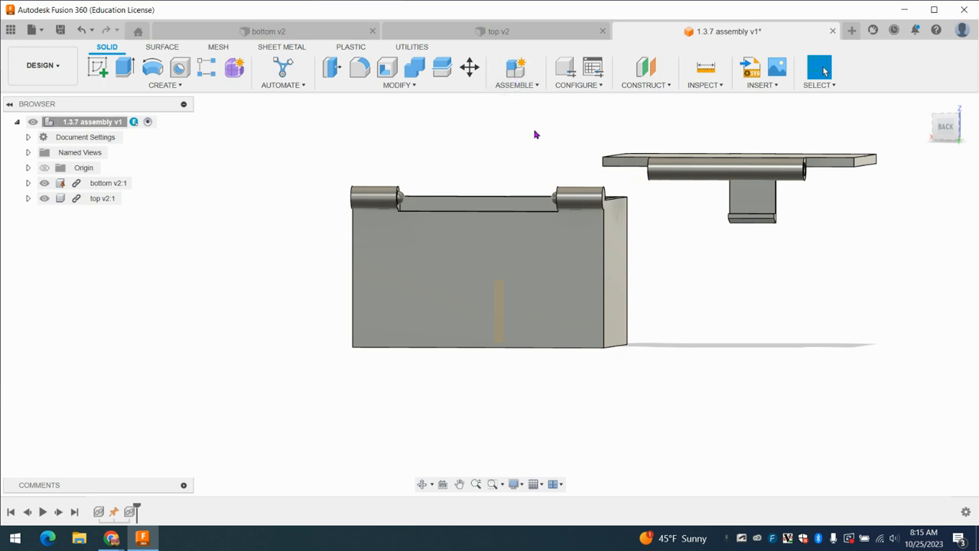
Start a joint with the circular end of the top's hinge barrel as the Component 1 snap
shift+middle_drag(933, 130, 849, 146)
drag(849, 145, 938, 137)
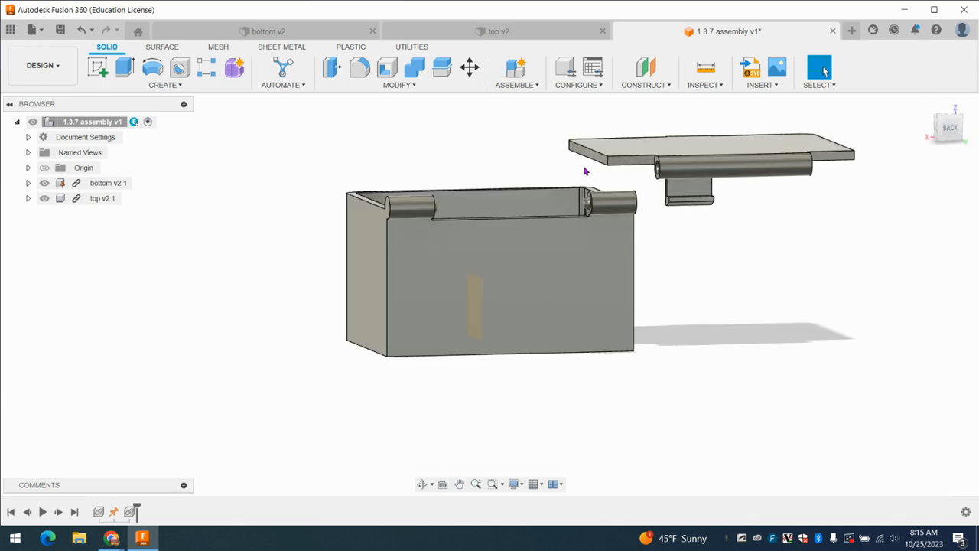
click(521, 85)
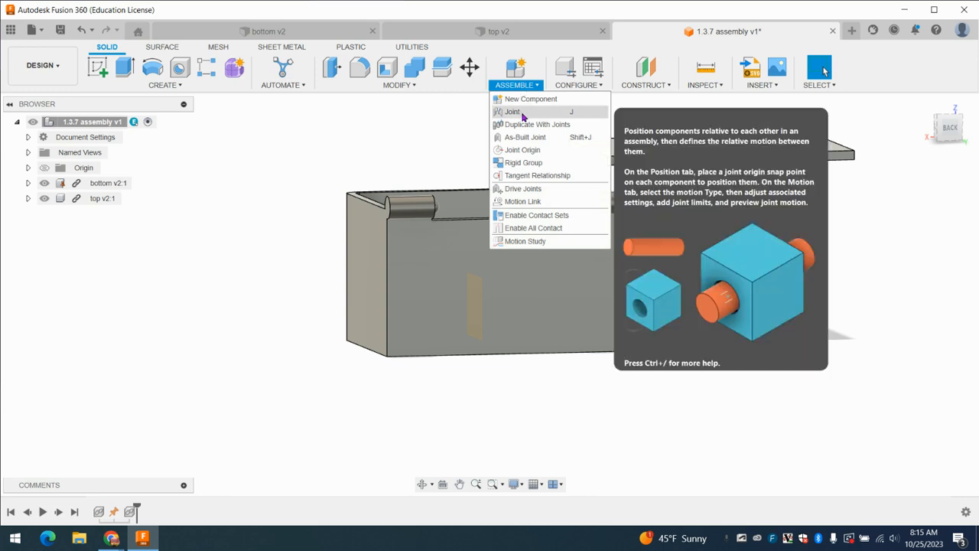
click(523, 115)
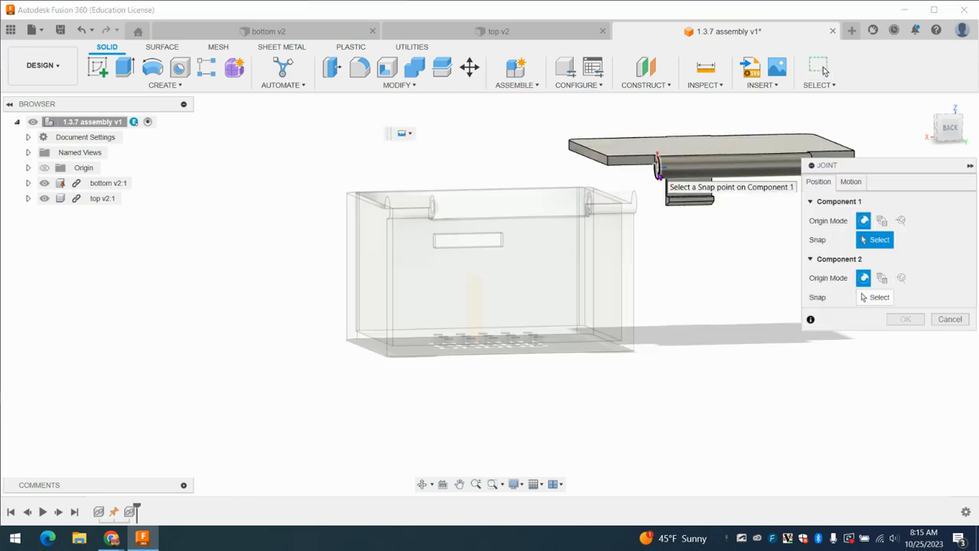
click(657, 170)
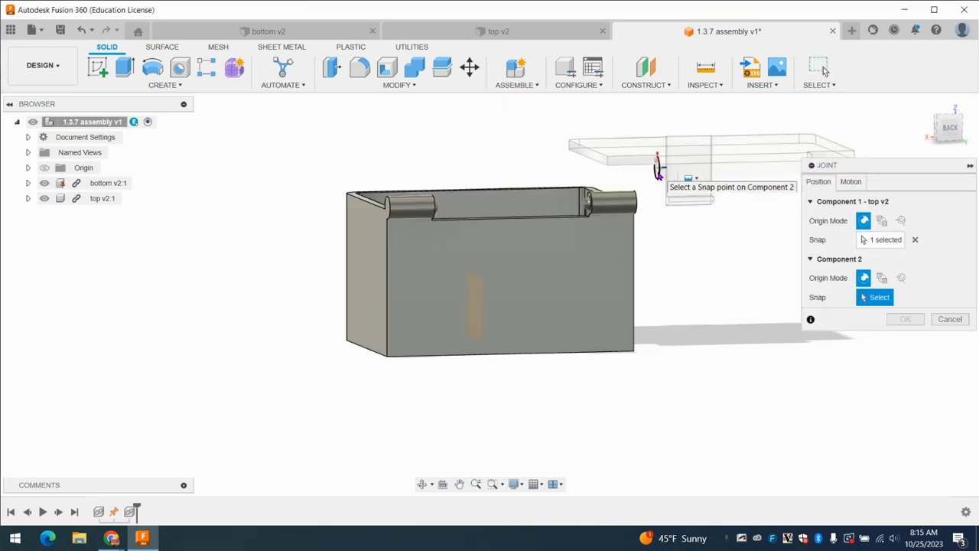
Try snap points around the bottom's left hinge knuckle, seen from the back, for Component 2
click(948, 129)
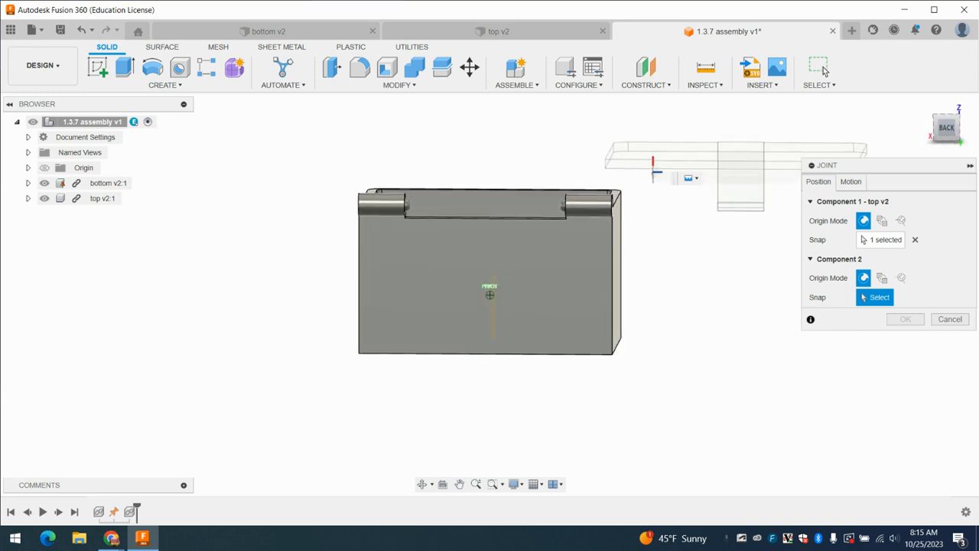
click(405, 205)
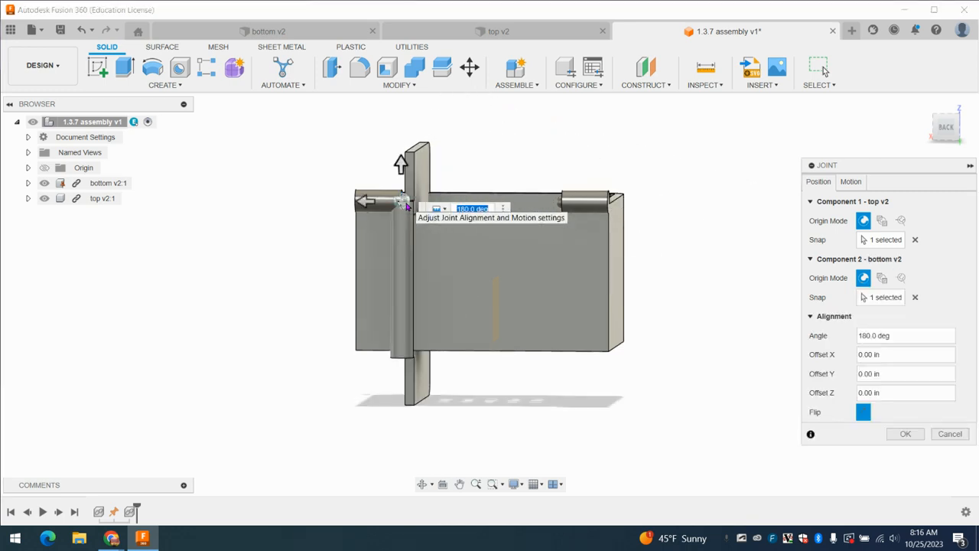
click(915, 296)
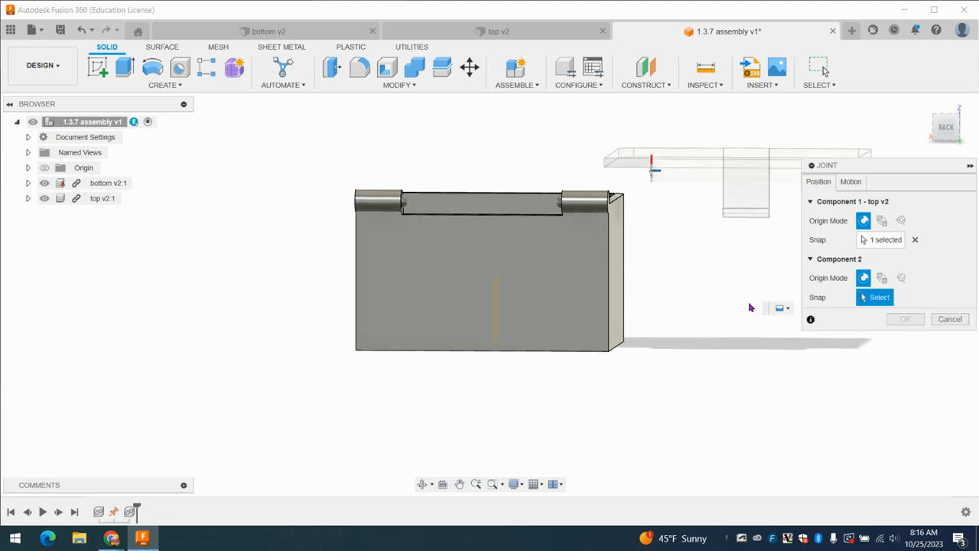
click(406, 209)
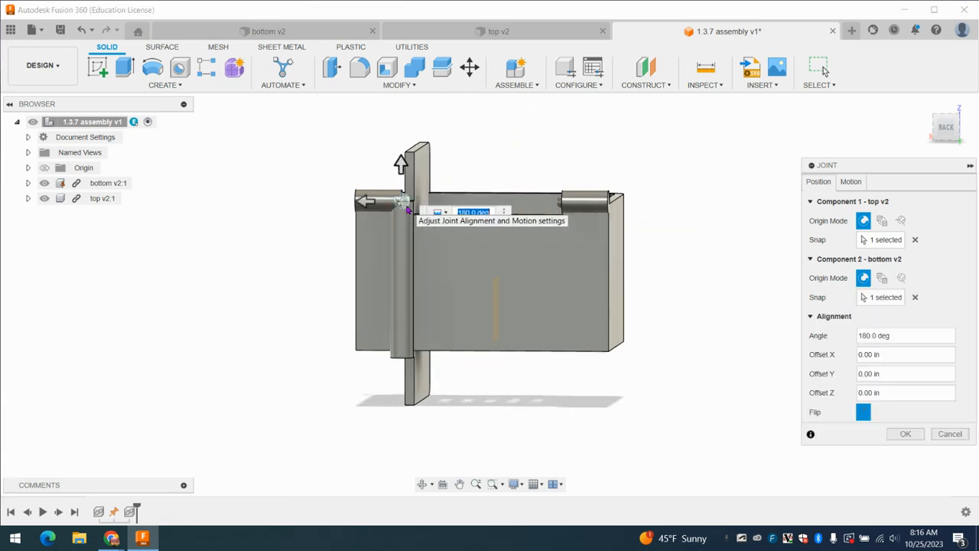
click(915, 297)
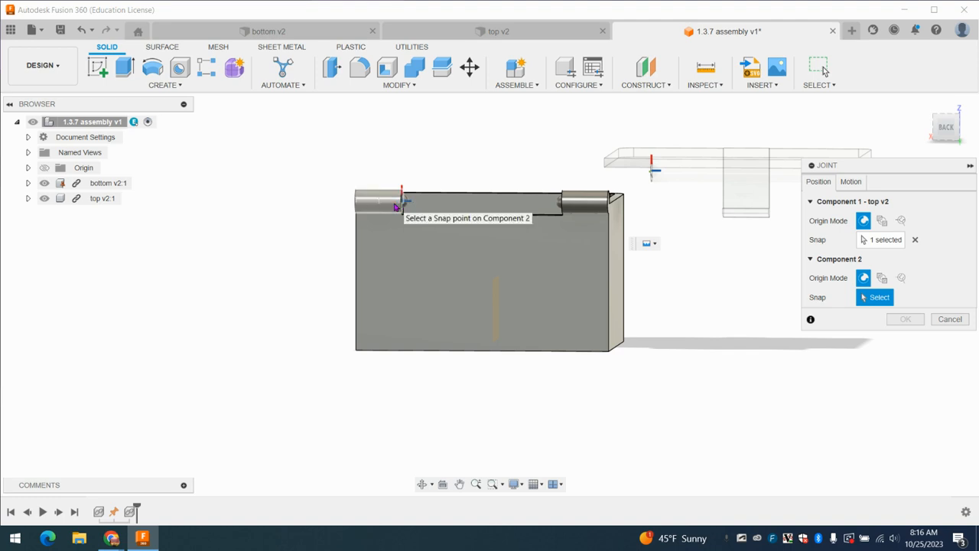
click(396, 206)
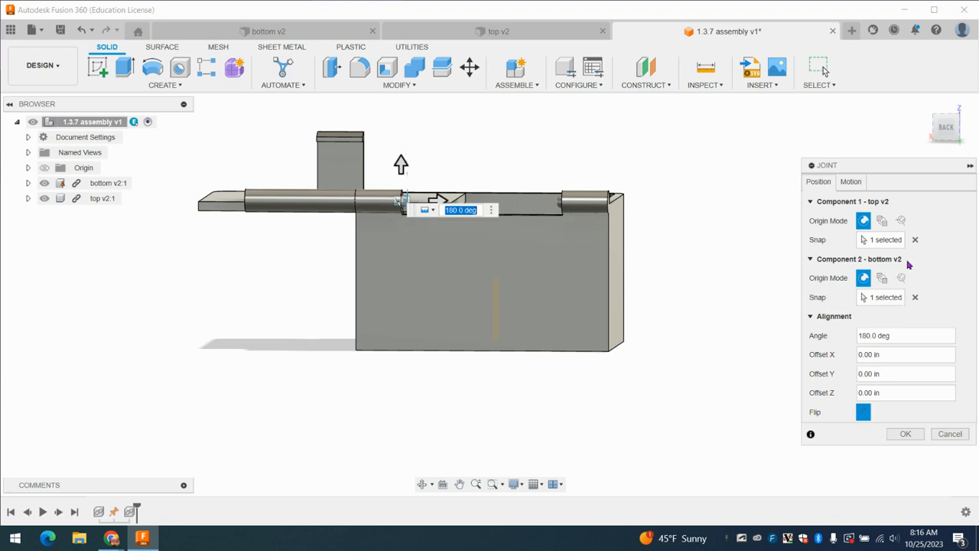
Set the joint angle to 0 deg and snap Component 2 to the inner end of the bottom's left hinge knuckle, seen from the back
drag(889, 335, 806, 339)
text(0)
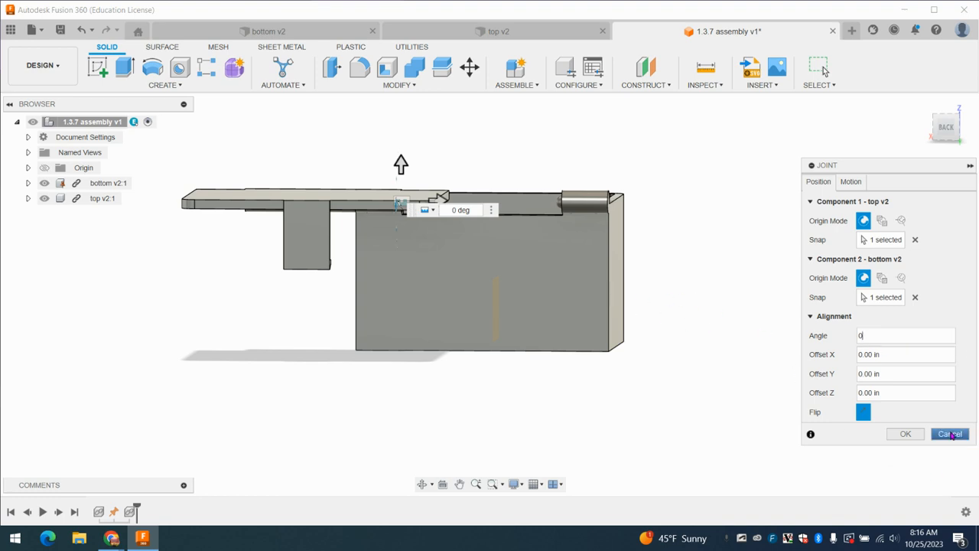
click(915, 297)
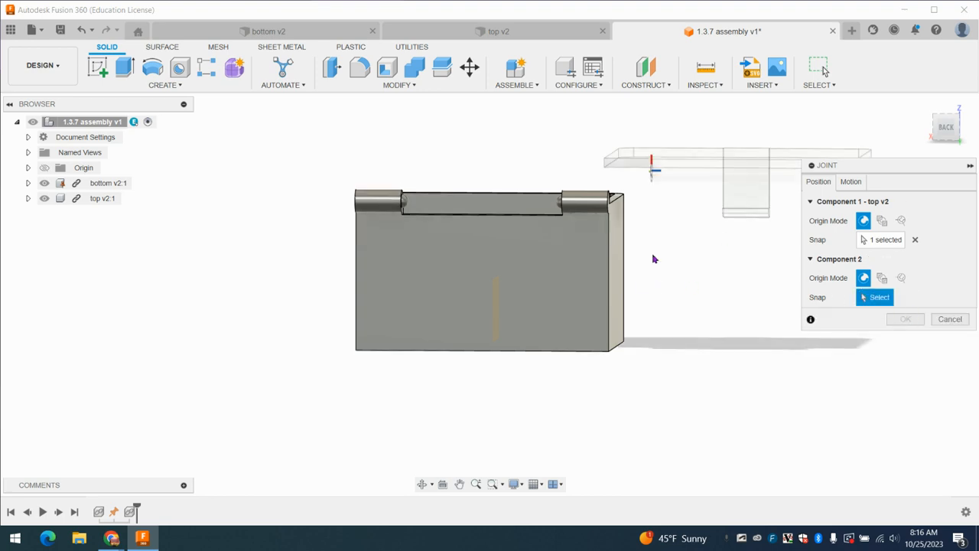
click(405, 210)
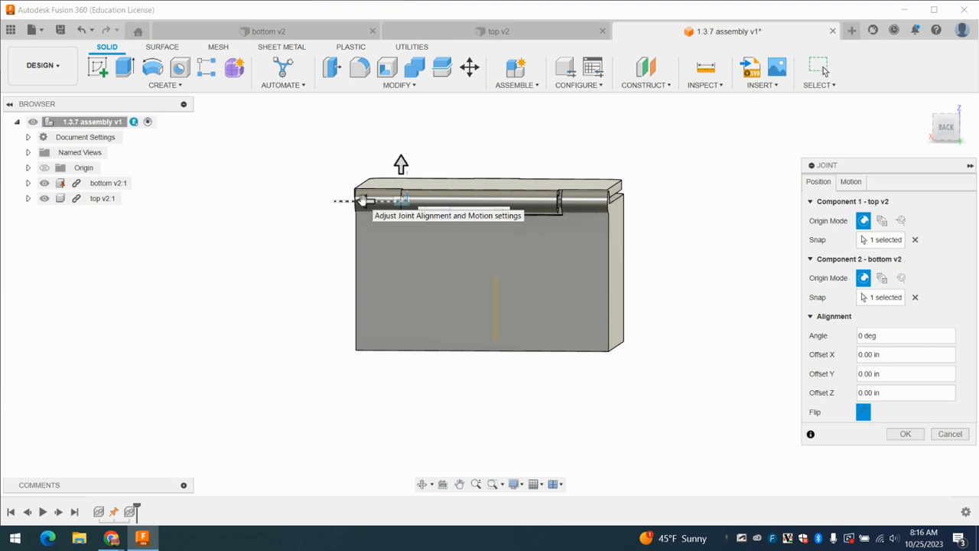
Offset the top by -0.02 in along Z to centre it between the hinge knuckles, and create the joint
drag(365, 201, 386, 201)
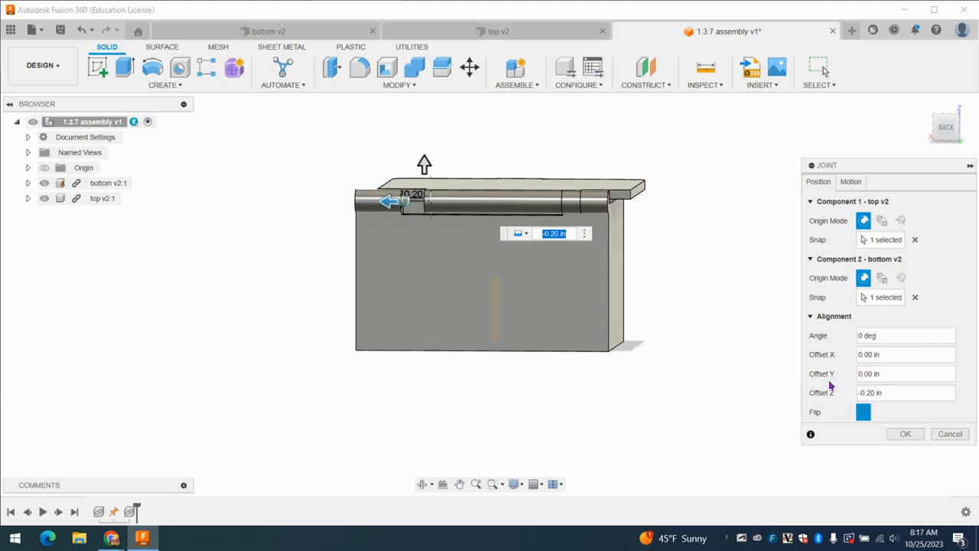
click(877, 392)
key(BackSpace)
key(BackSpace)
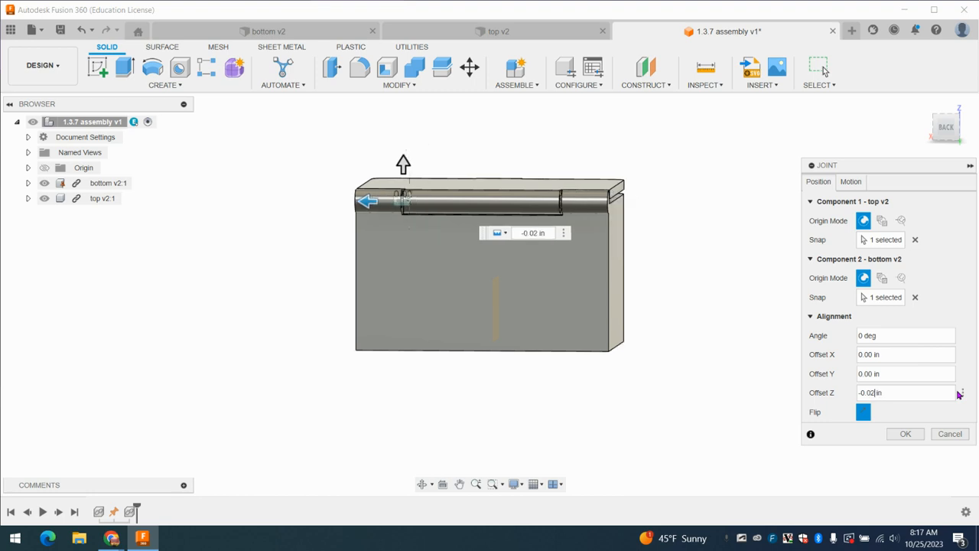
click(947, 128)
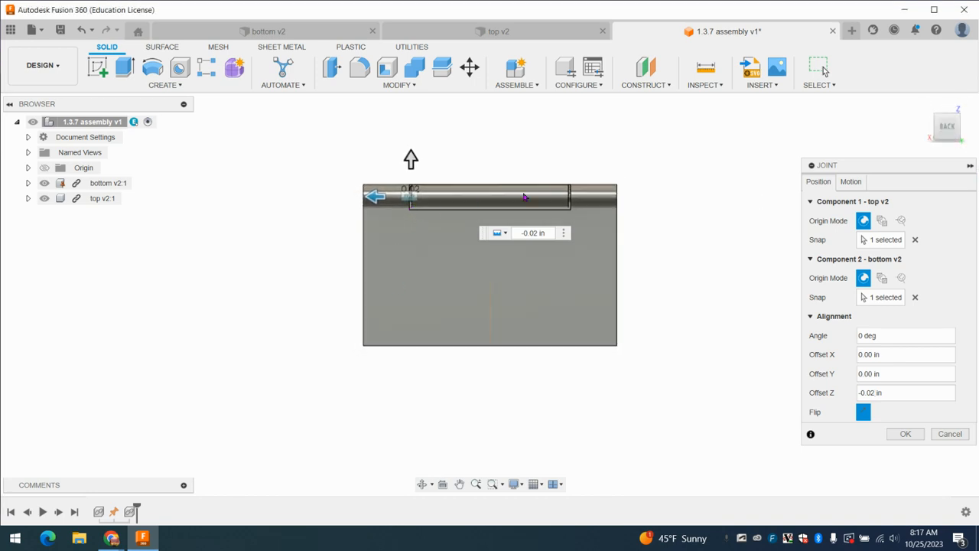
click(906, 433)
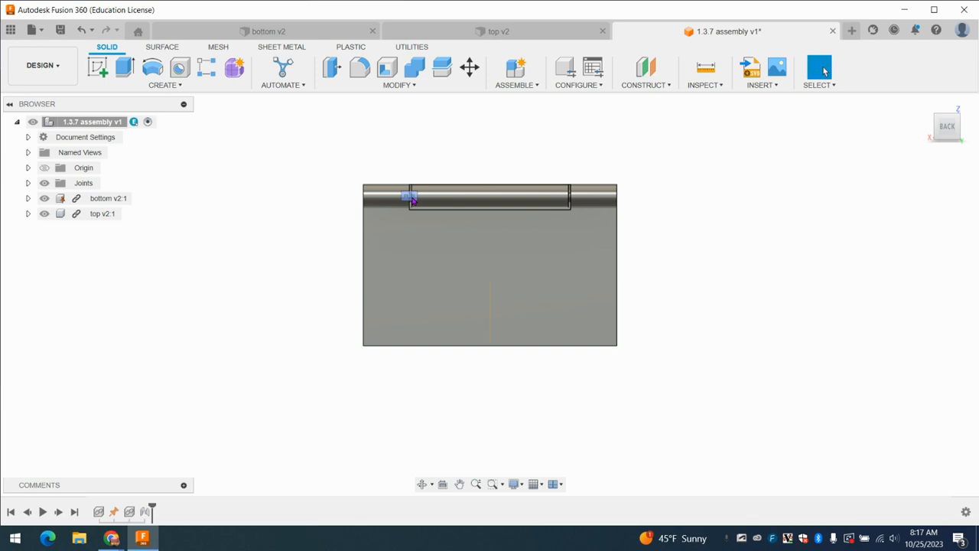
Edit the hinge joint and change its motion type from Rigid to Revolute
click(145, 511)
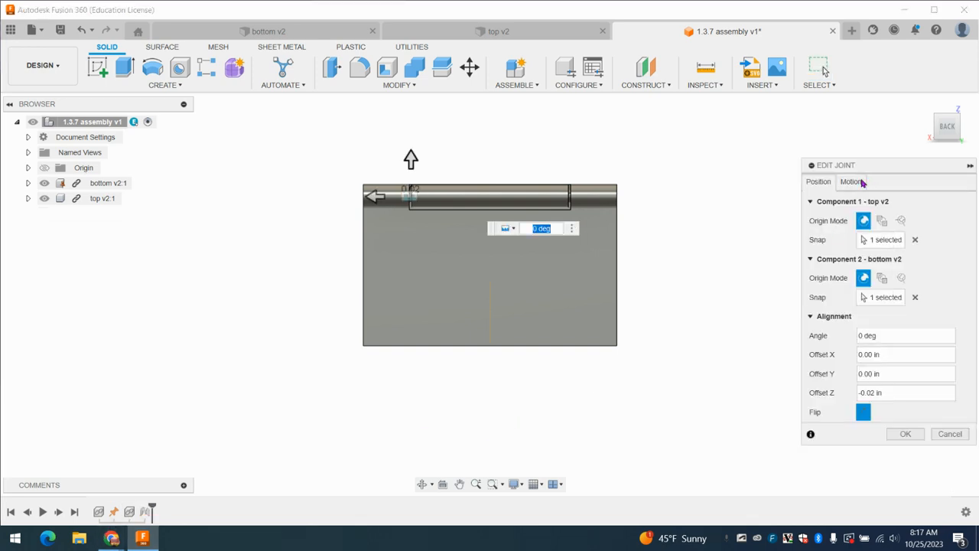
click(851, 182)
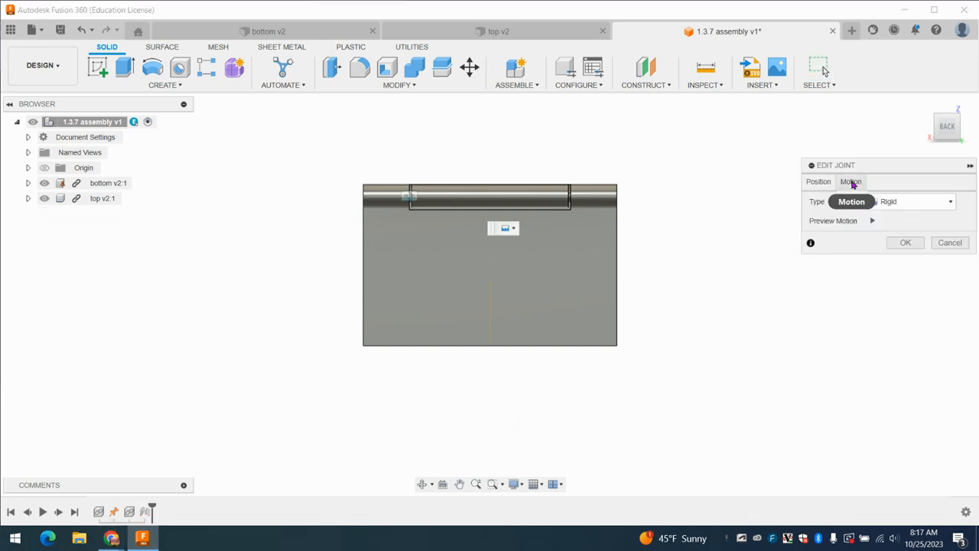
click(898, 202)
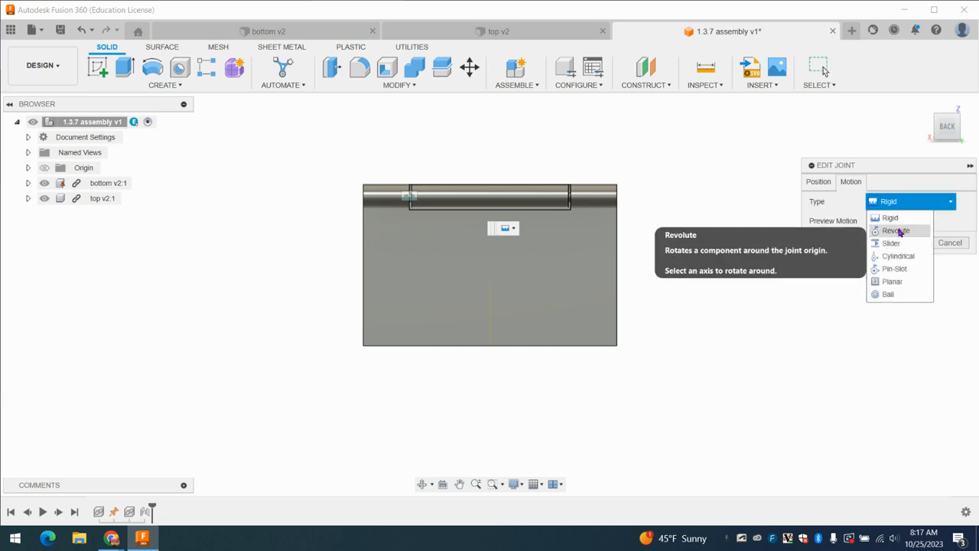
click(897, 231)
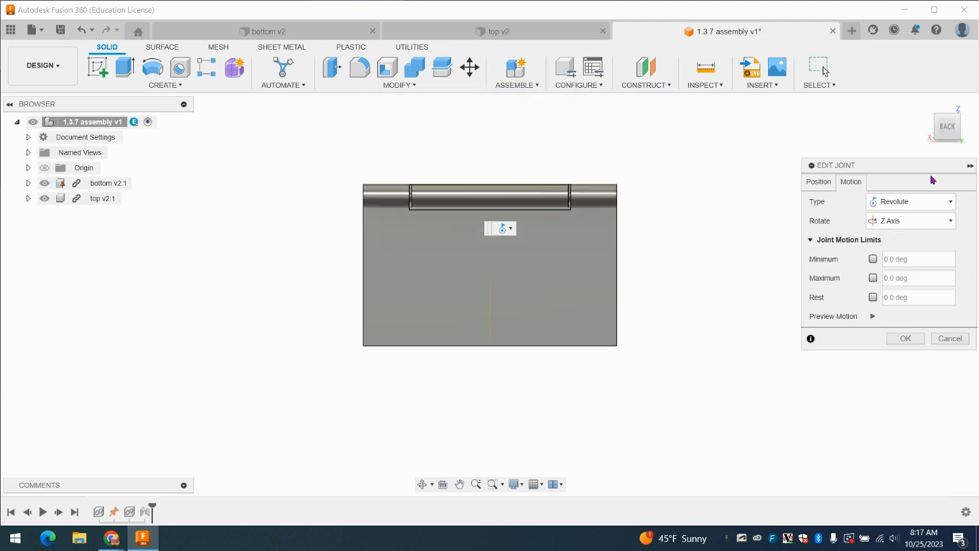
Limit the hinge rotation to a minimum of -90 deg and a maximum of 0 deg, and finish the joint edit
click(937, 126)
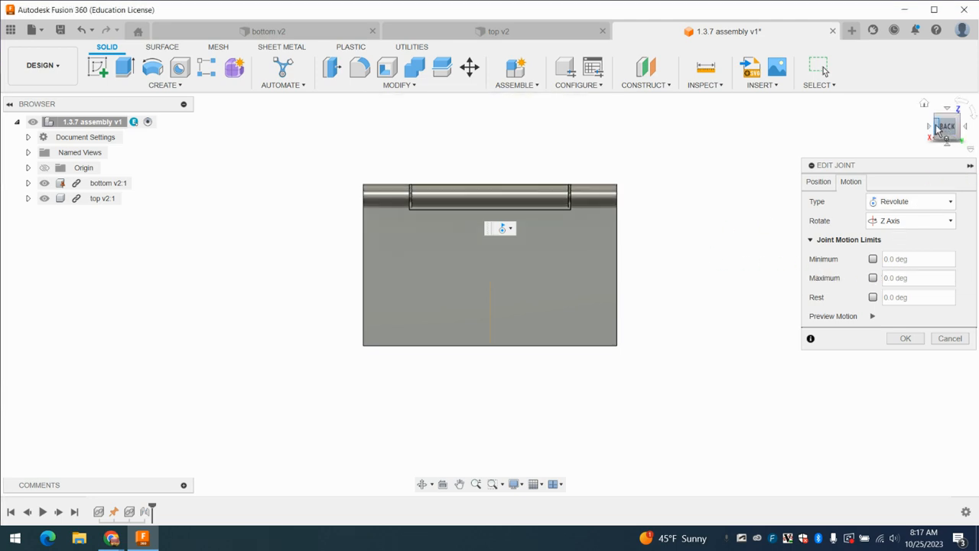
click(937, 126)
click(937, 126)
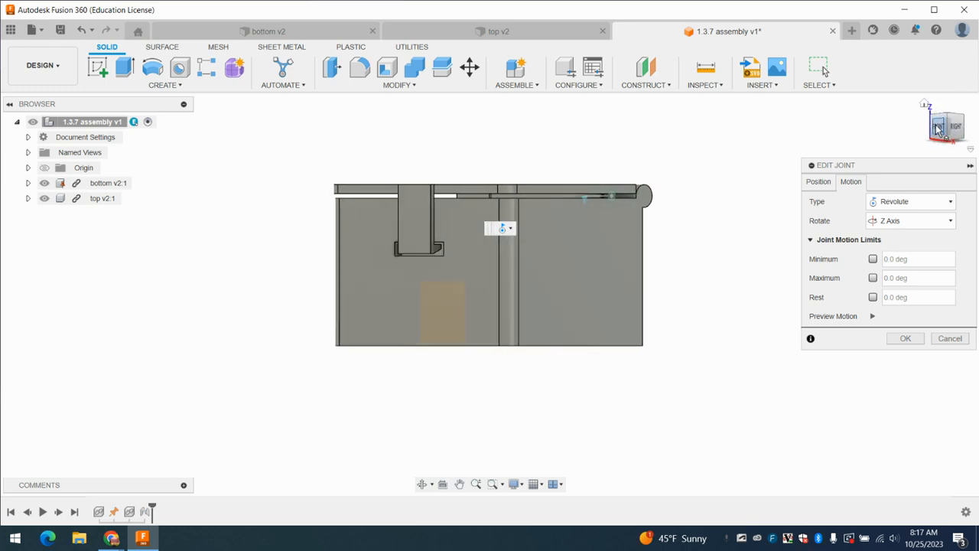
click(964, 132)
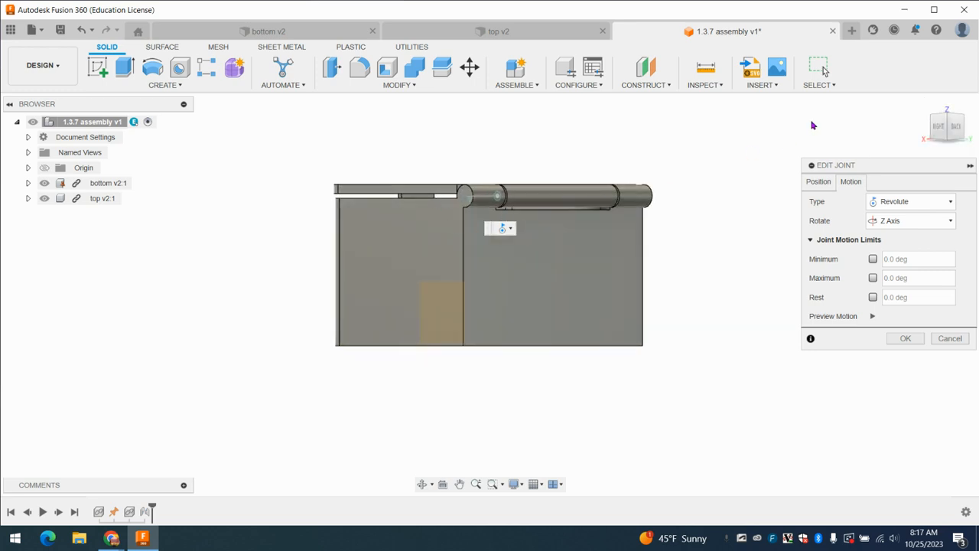
click(941, 127)
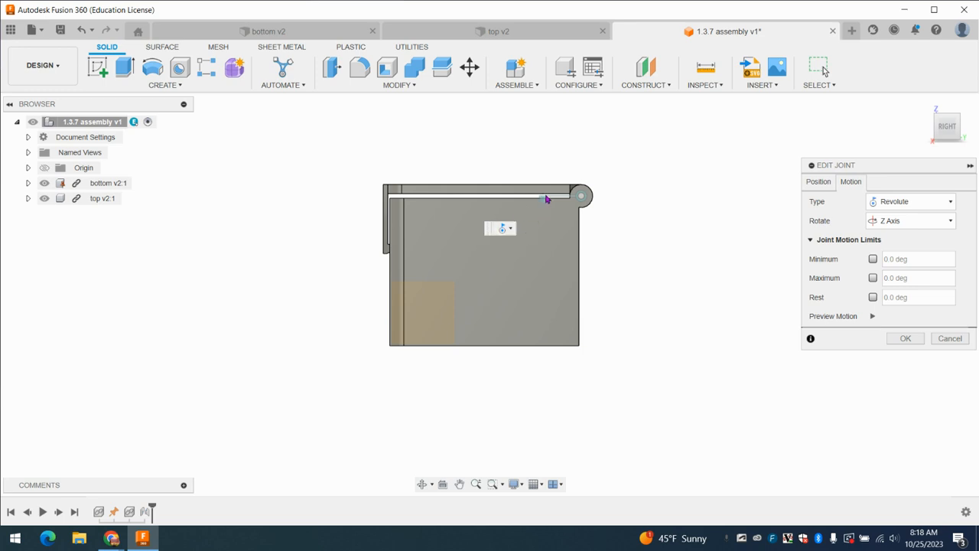
click(873, 259)
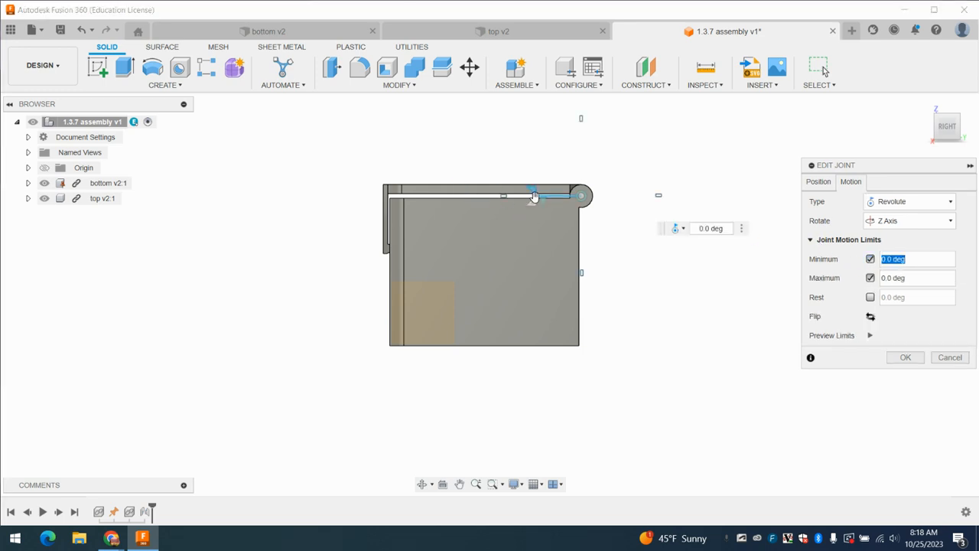
click(913, 277)
drag(912, 277, 880, 278)
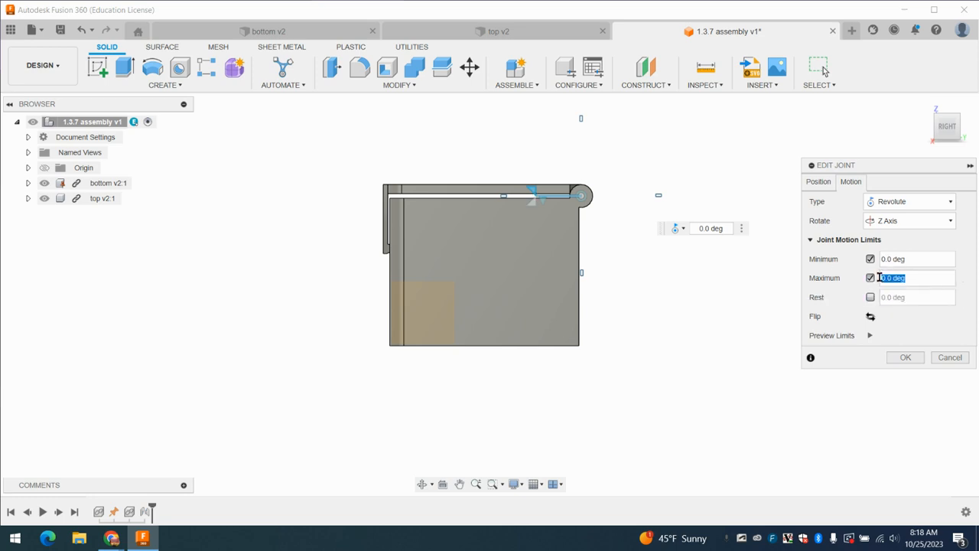
drag(531, 189, 586, 162)
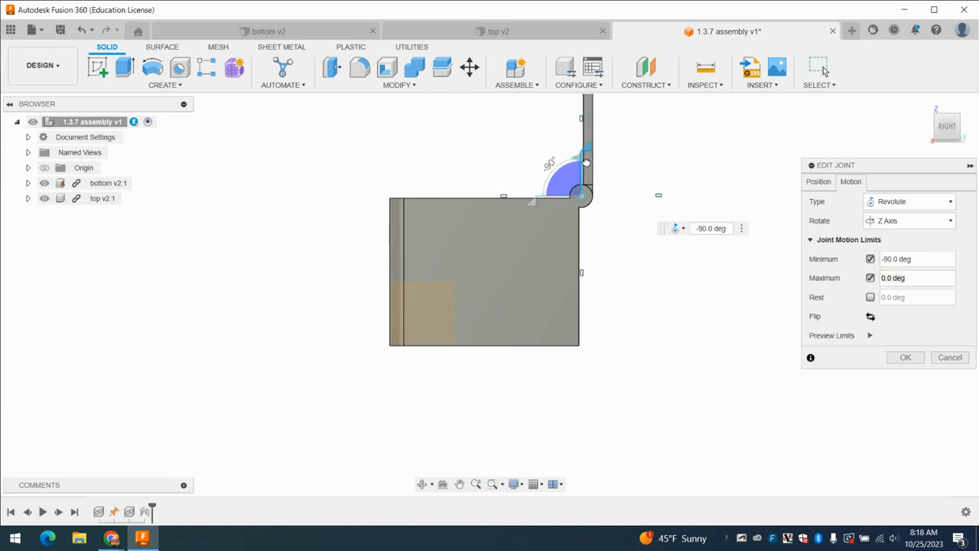
click(897, 357)
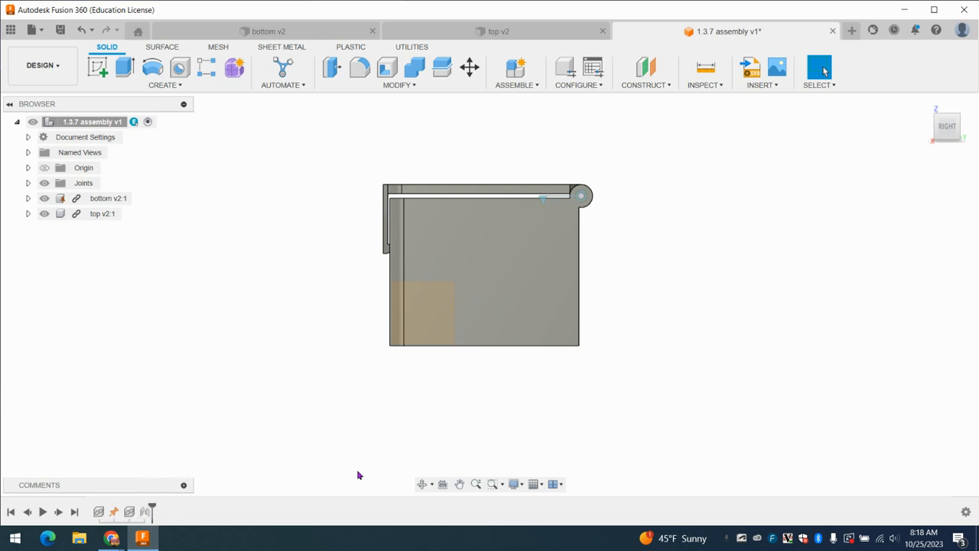
Animate the revolute hinge joint and watch the lid open and close from a corner view
click(28, 183)
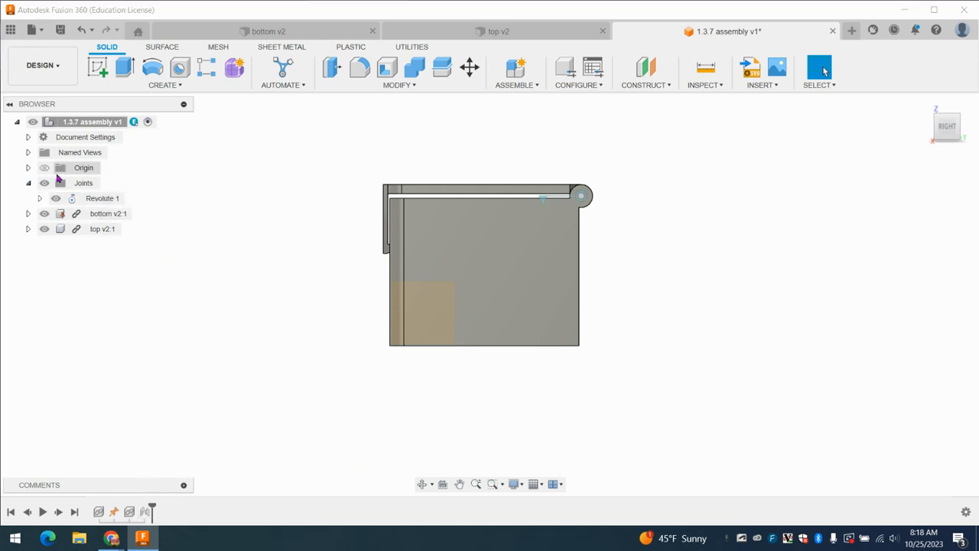
right_click(104, 200)
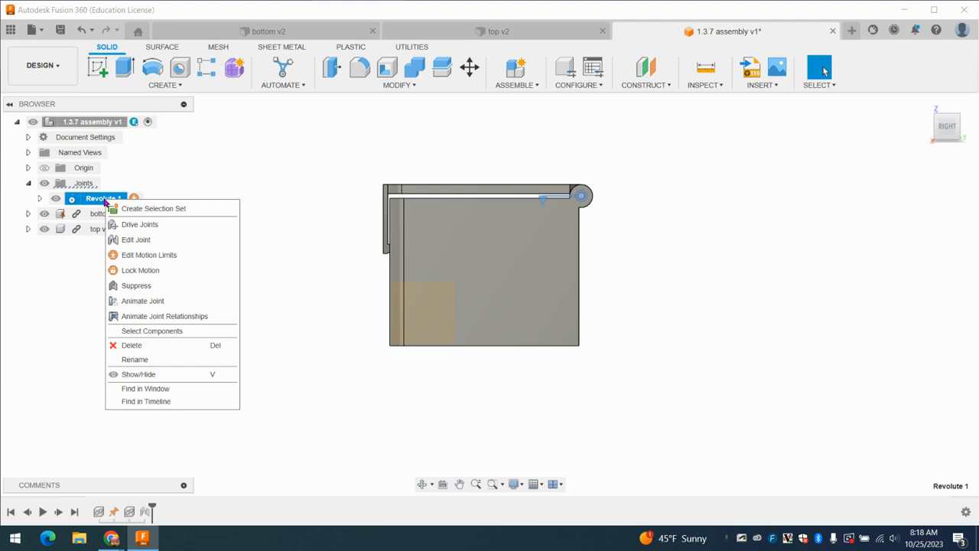
click(138, 301)
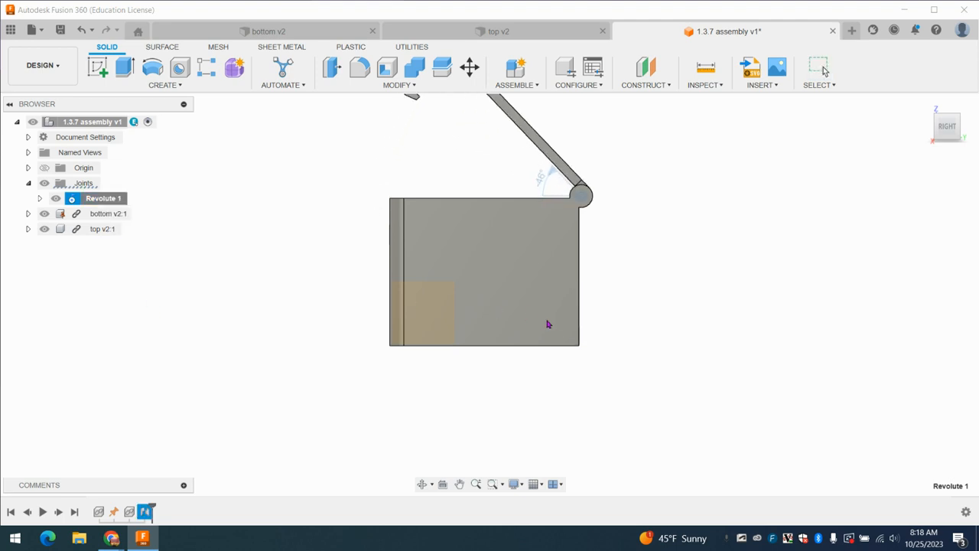
scroll(719, 302, down, 2)
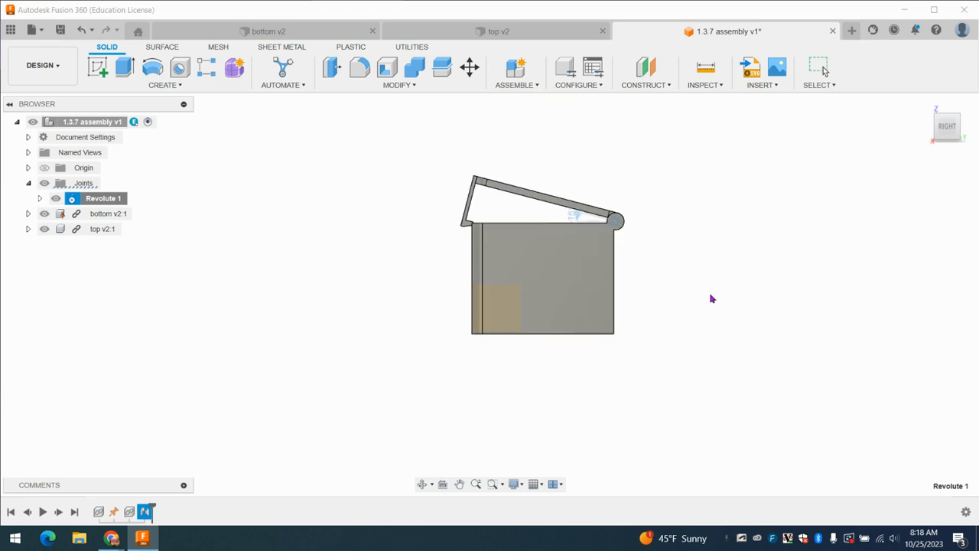
click(935, 122)
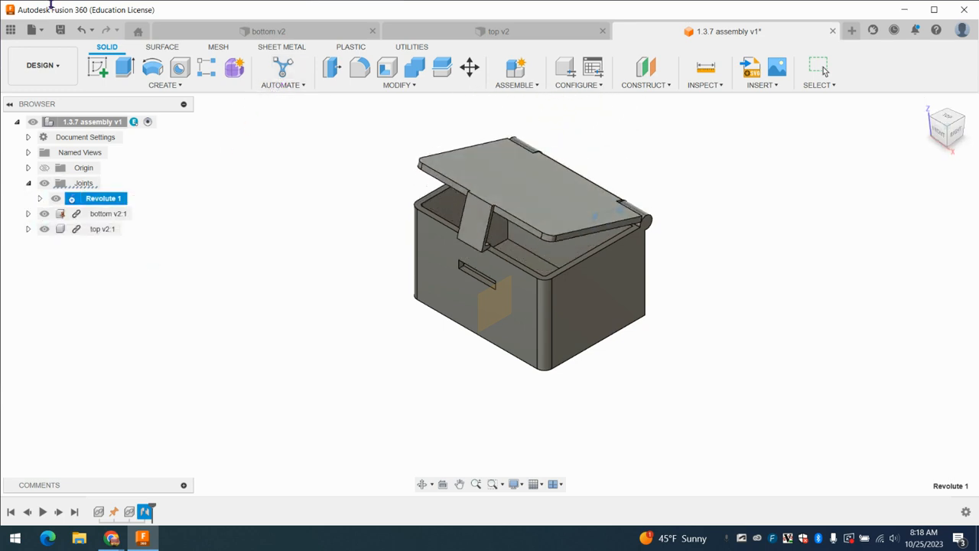
Save the assembly as a new version
click(61, 29)
click(492, 302)
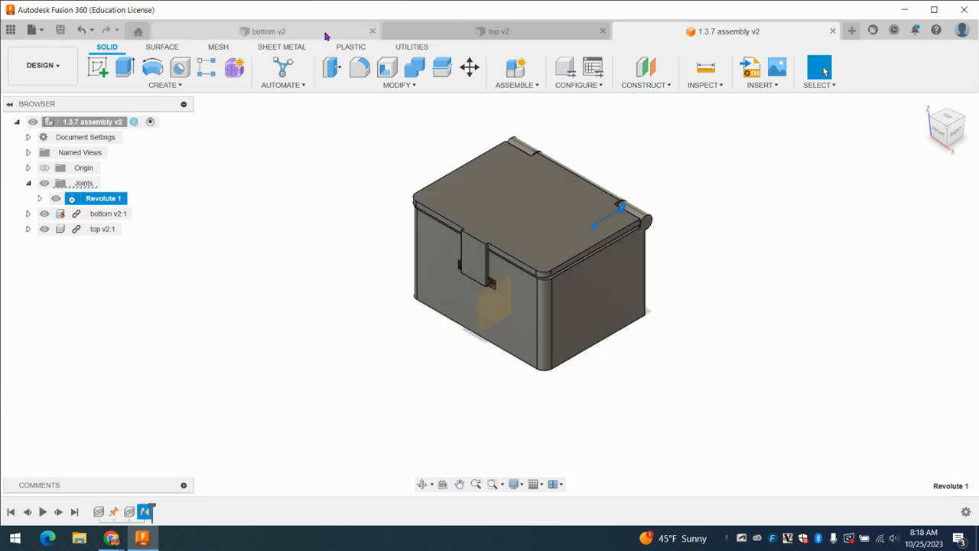
Switch to the bottom design, start the Appearance command and expand the Paint library's Metal Flake folder
click(283, 31)
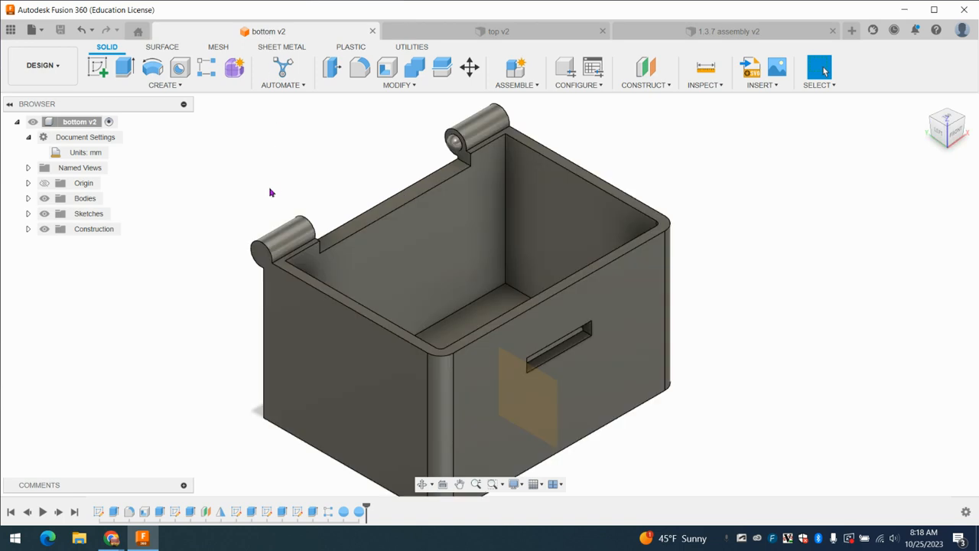
click(384, 87)
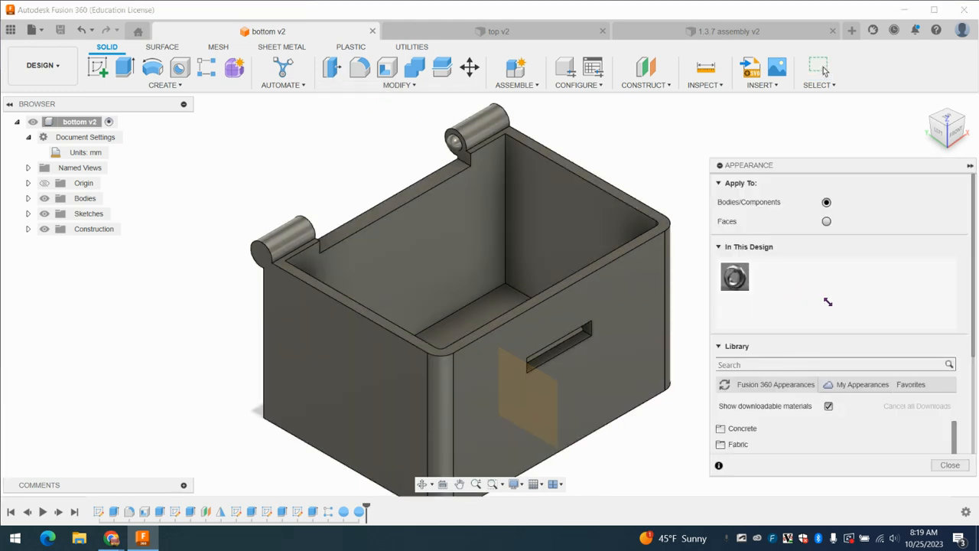
scroll(828, 398, down, 4)
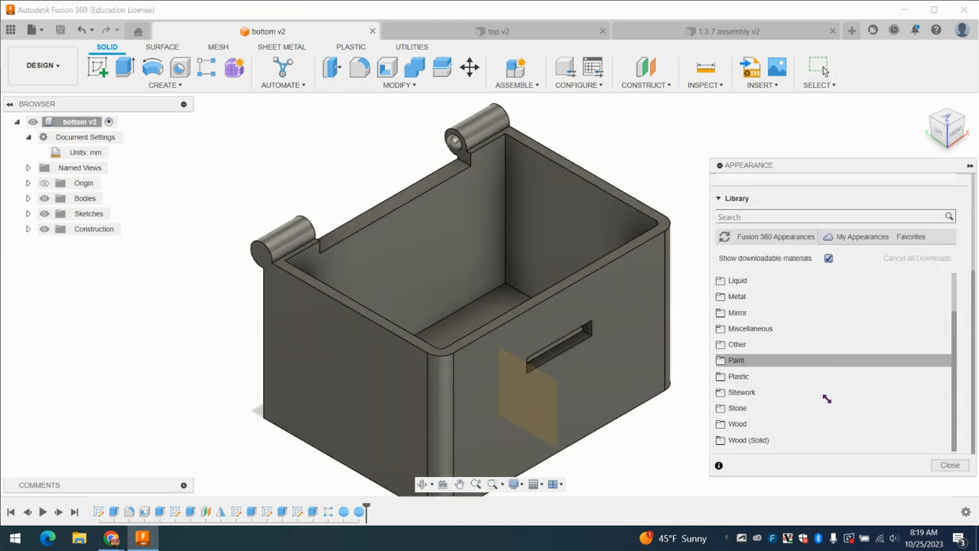
click(739, 360)
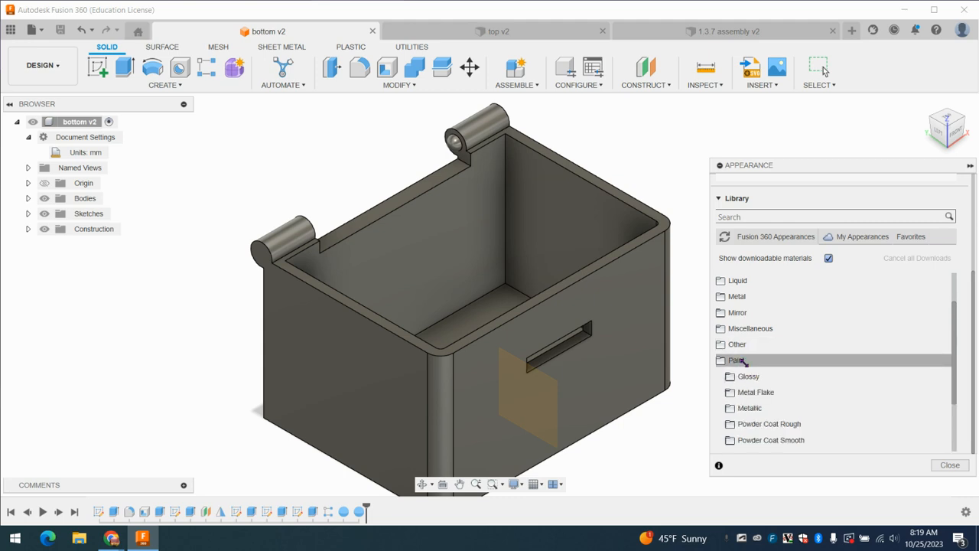
click(784, 393)
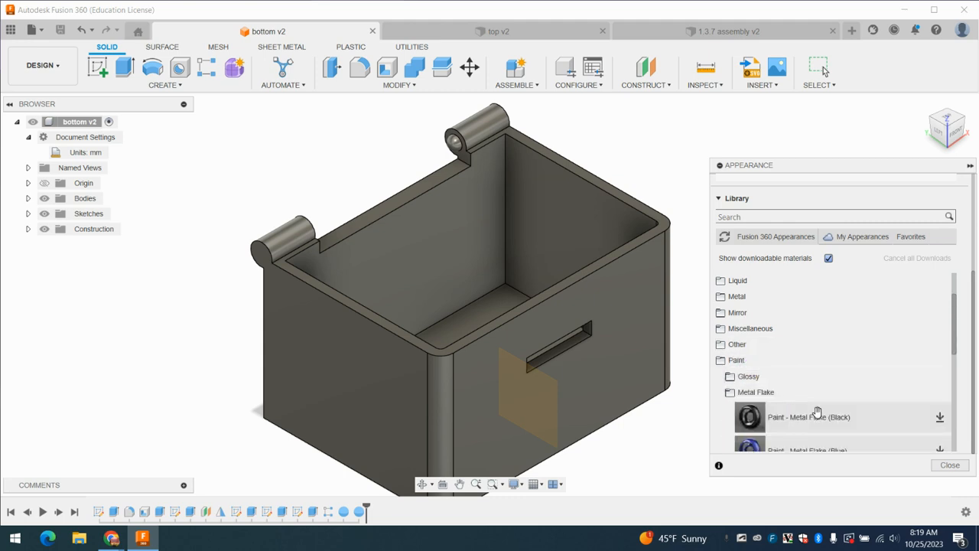
Try to apply Paint - Metal Flake (Green) to the box body without downloading it
scroll(813, 410, down, 3)
scroll(784, 358, down, 2)
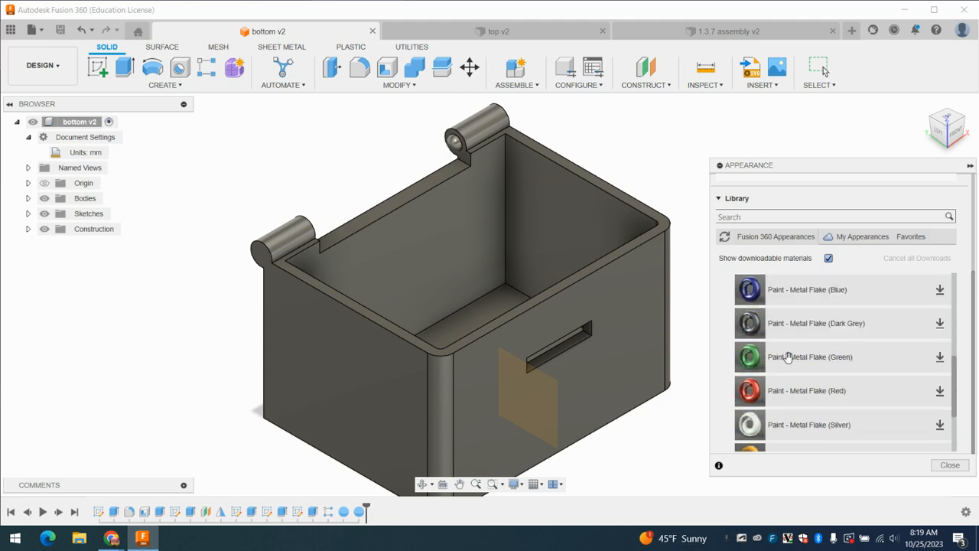
drag(822, 357, 632, 373)
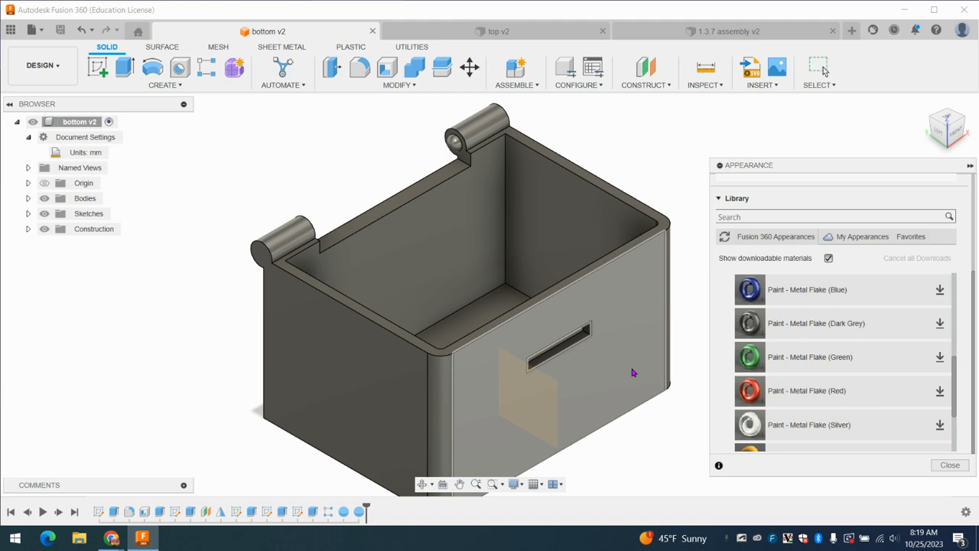
Browse the glossy paint and plastic appearances in the library for alternatives and their download markers
scroll(820, 359, up, 6)
scroll(821, 363, down, 3)
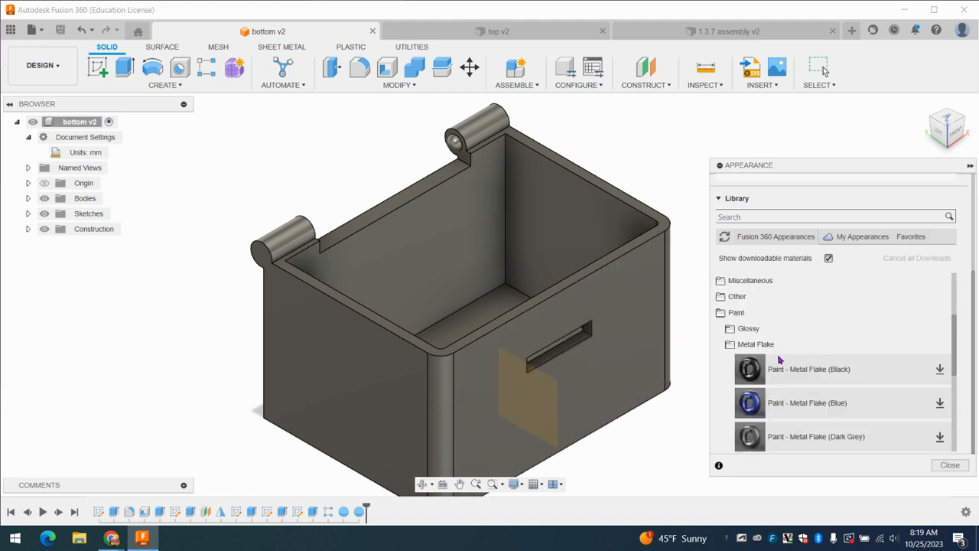
click(739, 330)
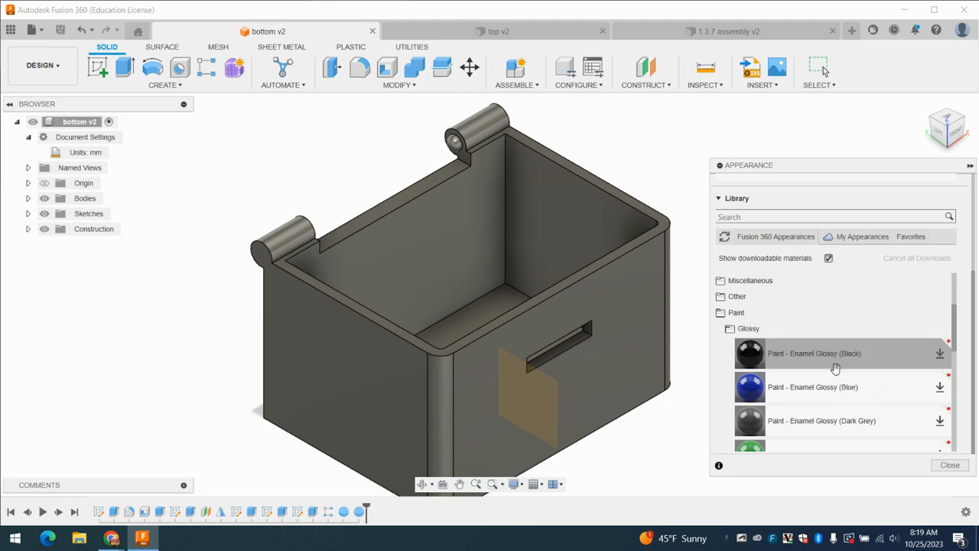
scroll(766, 344, down, 10)
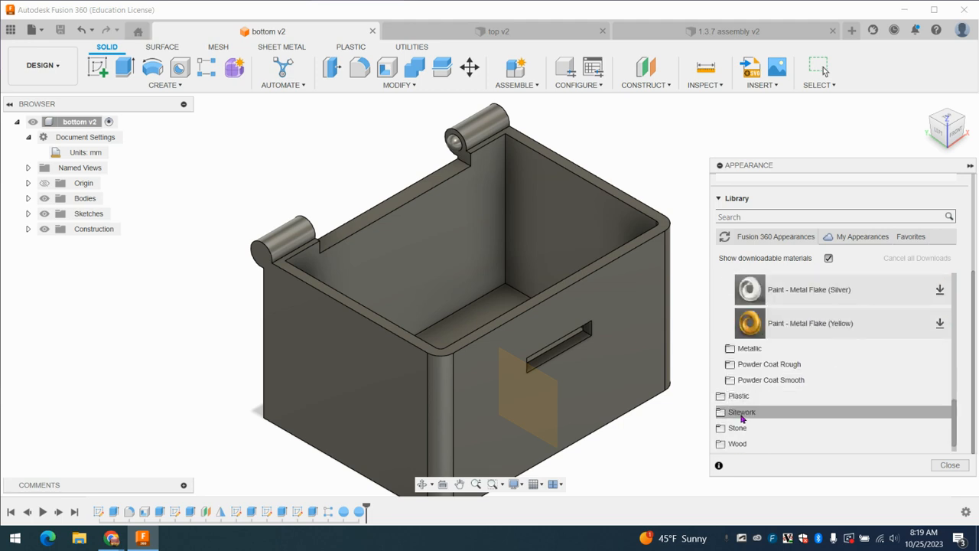
click(739, 396)
scroll(816, 390, down, 3)
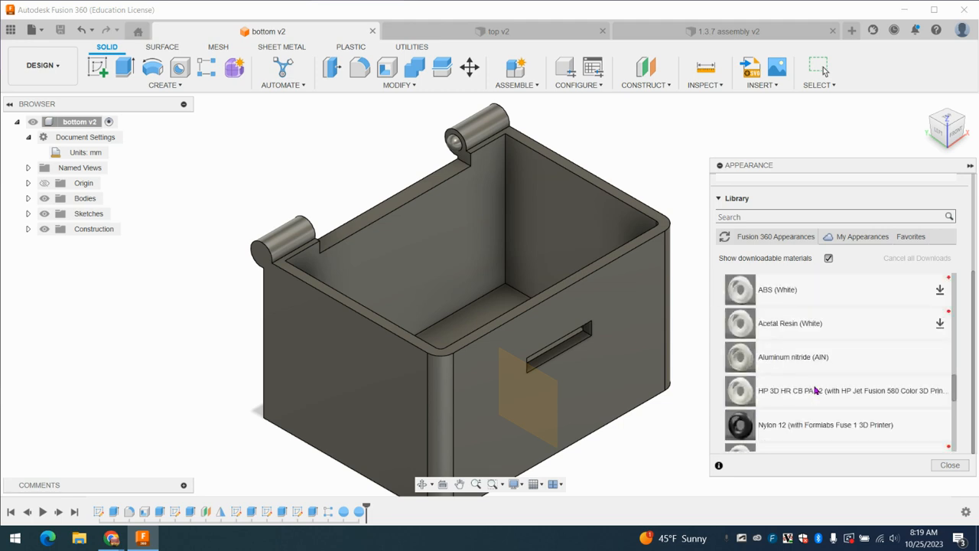
scroll(815, 390, up, 5)
scroll(796, 356, up, 3)
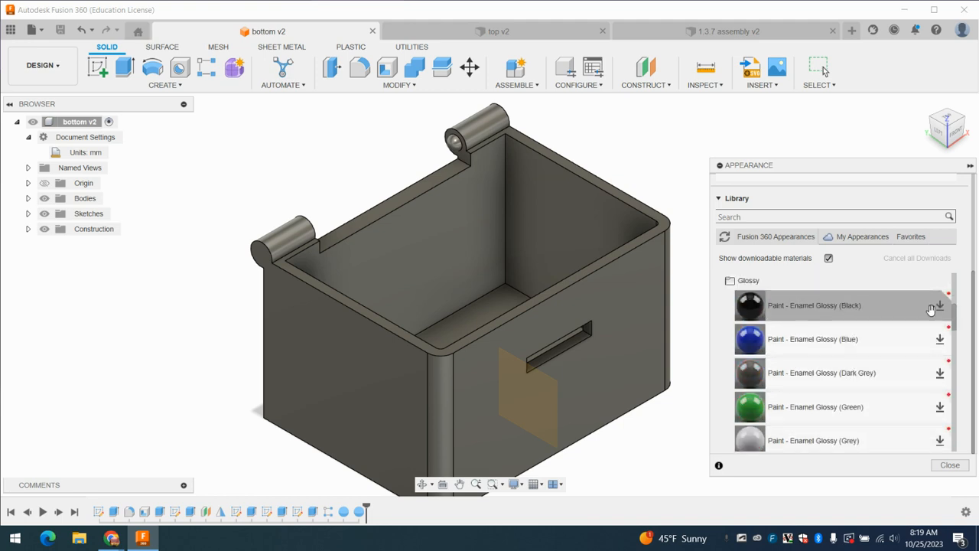
Download the Paint - Metal Flake (Green) appearance and apply it to the box body
scroll(876, 374, down, 8)
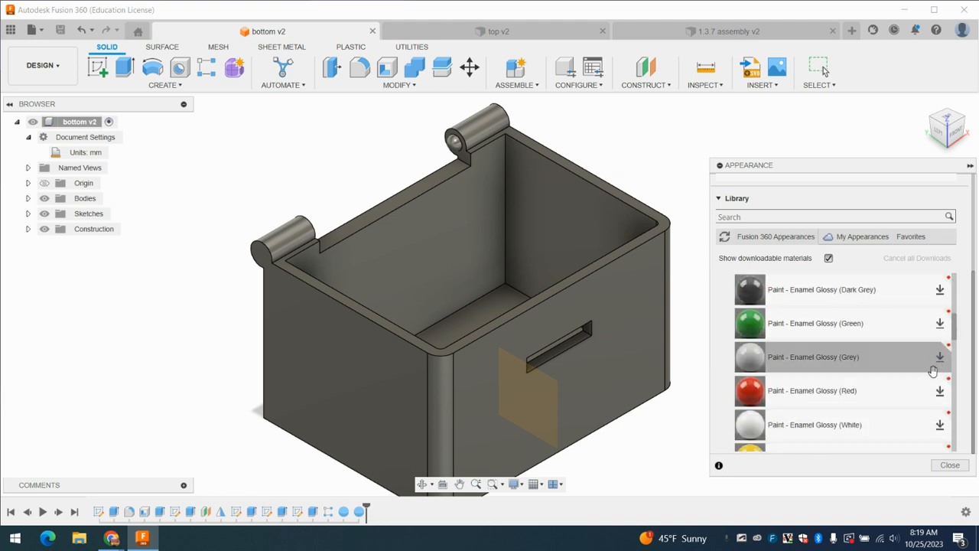
scroll(882, 375, down, 3)
scroll(881, 375, up, 5)
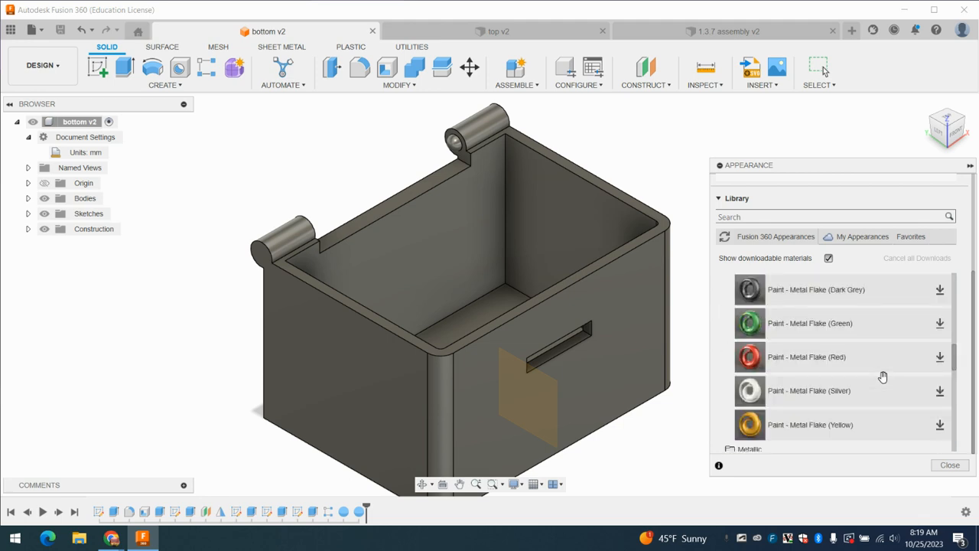
click(940, 323)
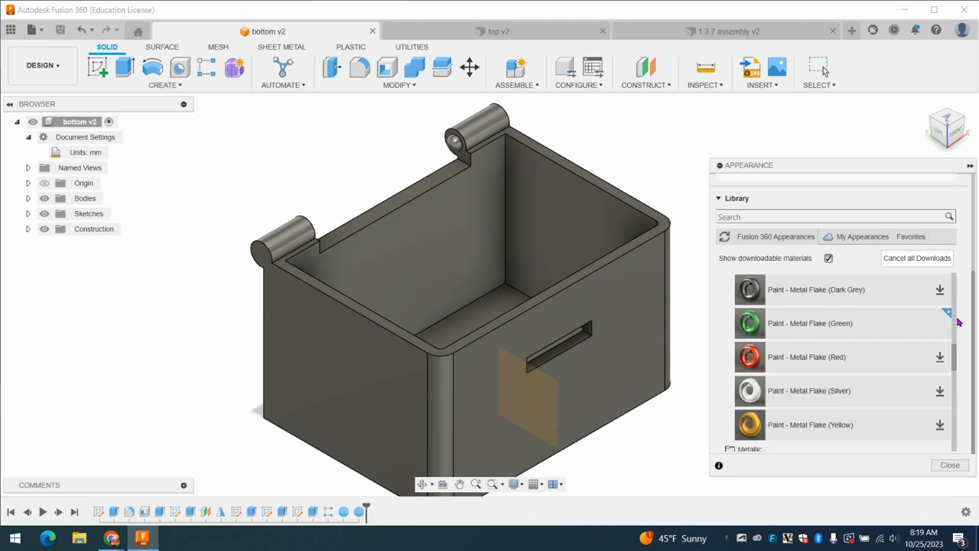
drag(824, 327, 642, 342)
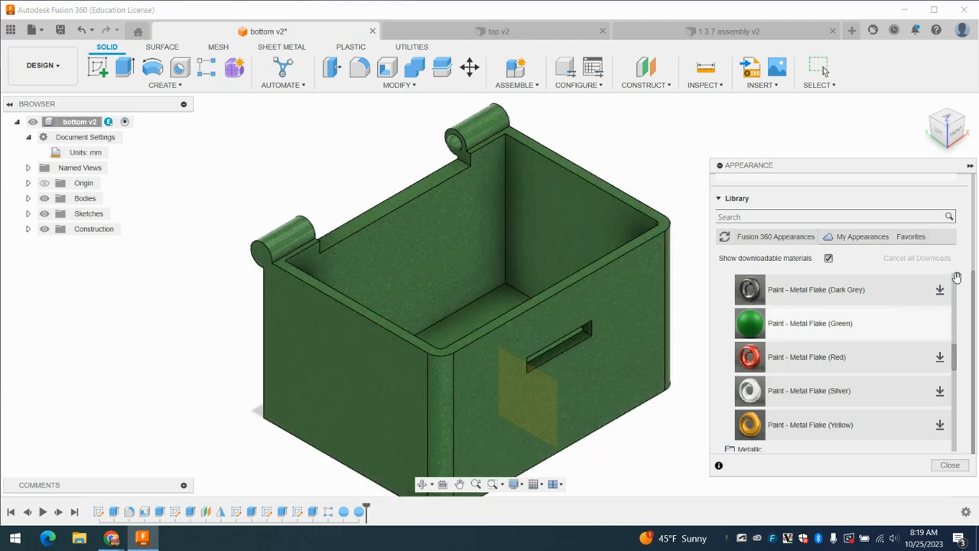
Recolor the box's green metal flake appearance to teal, about RGB 40, 207, 182, and finish the appearance edit
scroll(946, 284, up, 3)
double_click(769, 238)
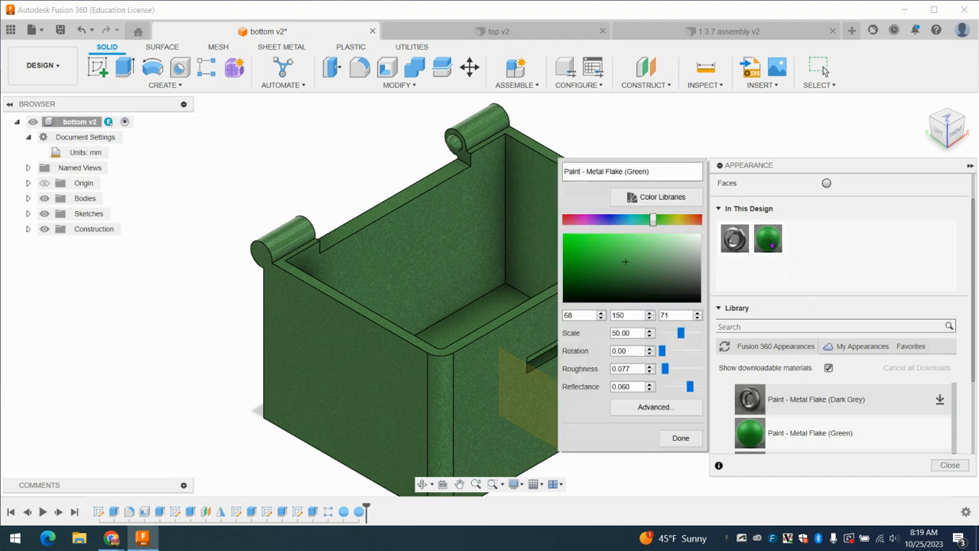
drag(649, 223, 634, 226)
drag(627, 265, 591, 250)
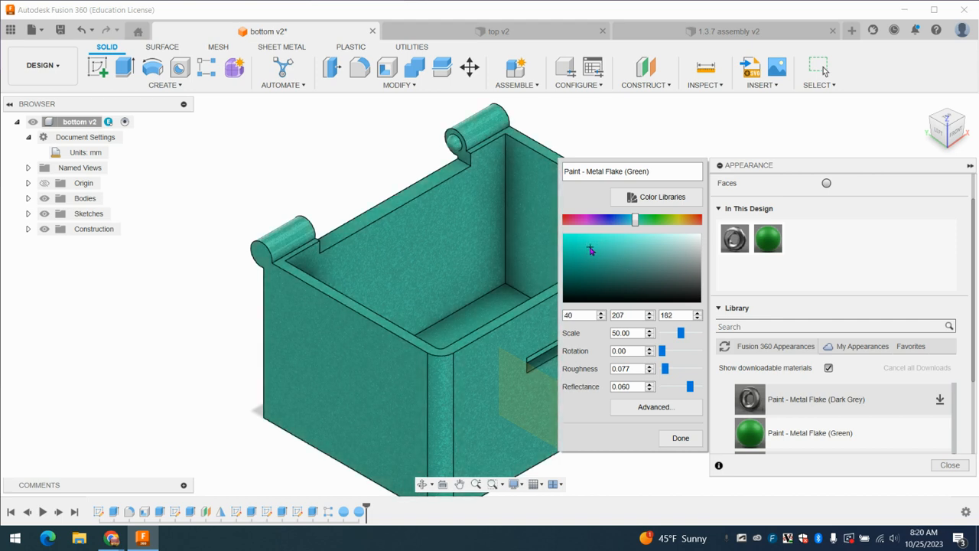
click(954, 472)
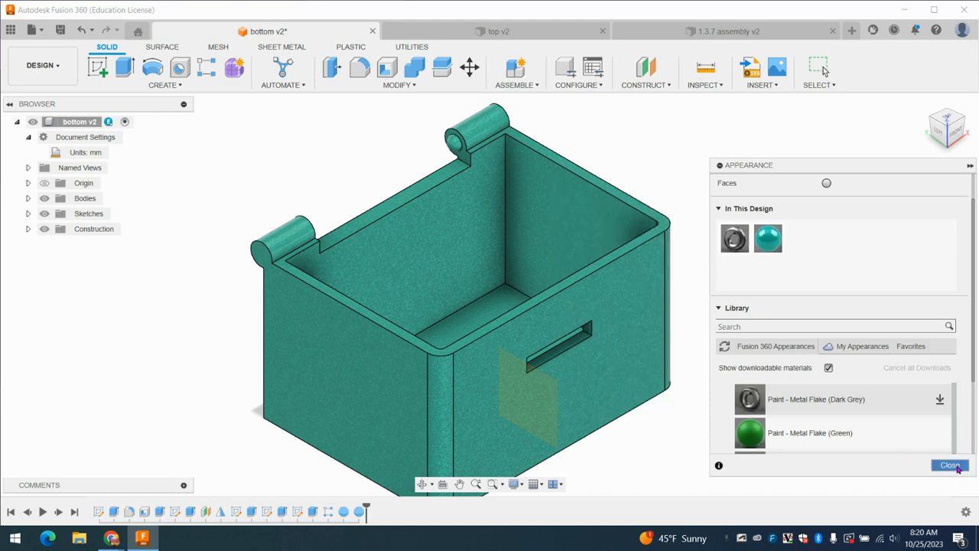
click(955, 467)
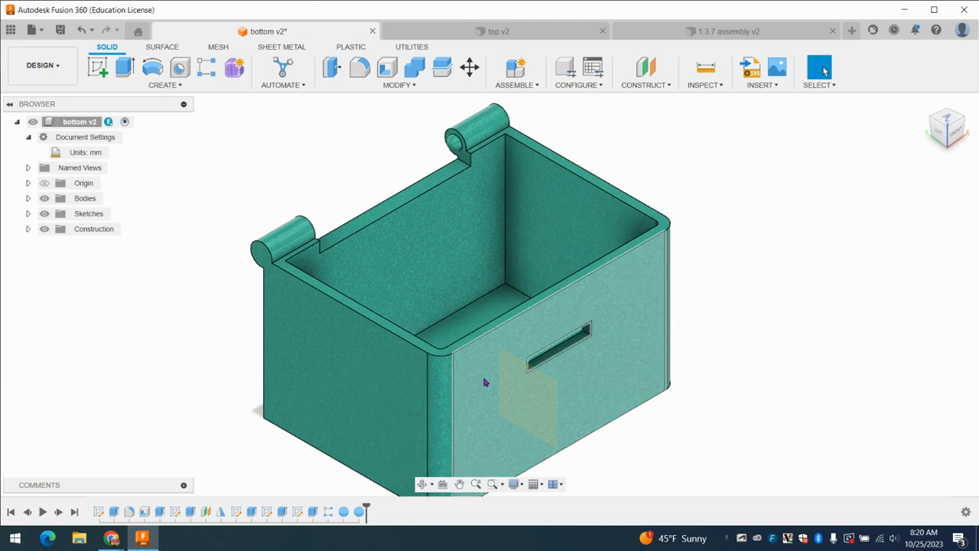
Save the bottom design as a new version and update the 1.3.7 assembly to use it
click(60, 29)
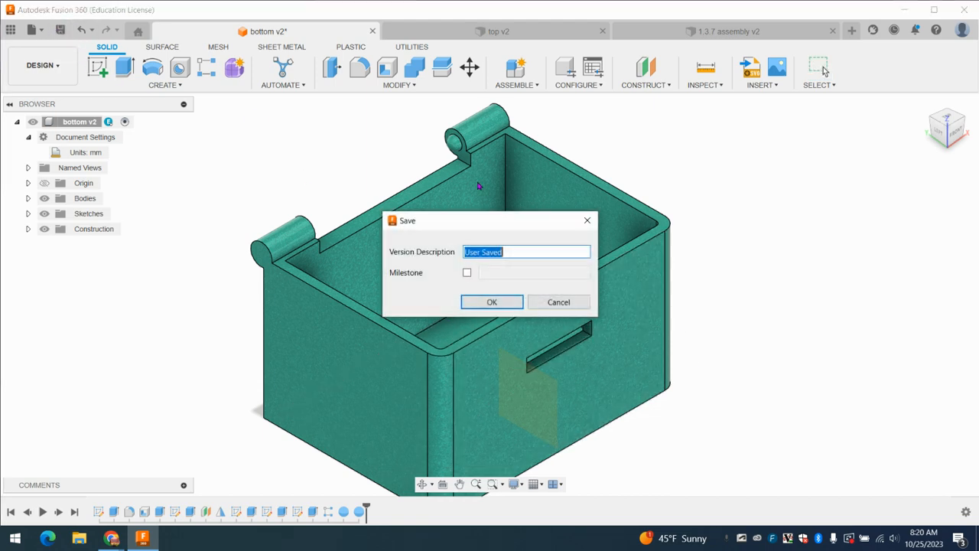
click(492, 302)
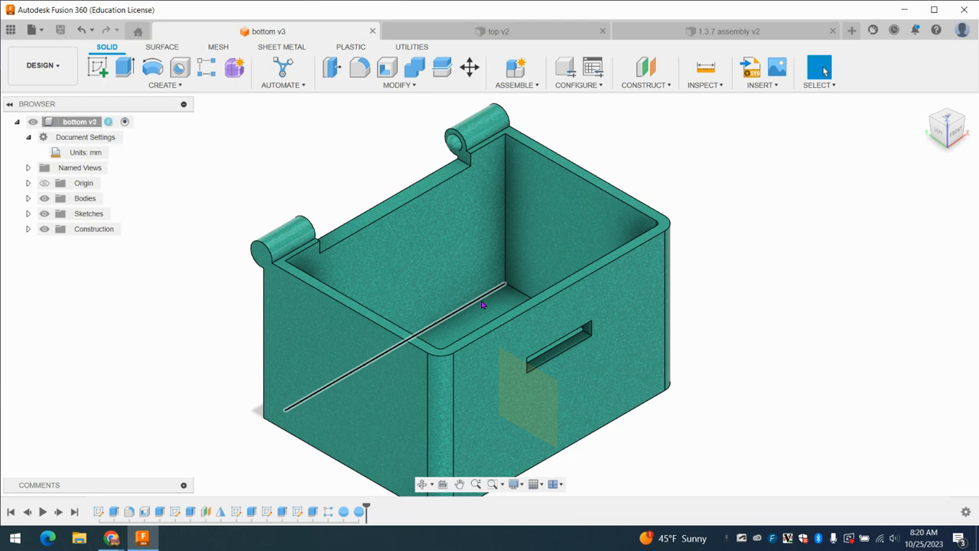
click(692, 31)
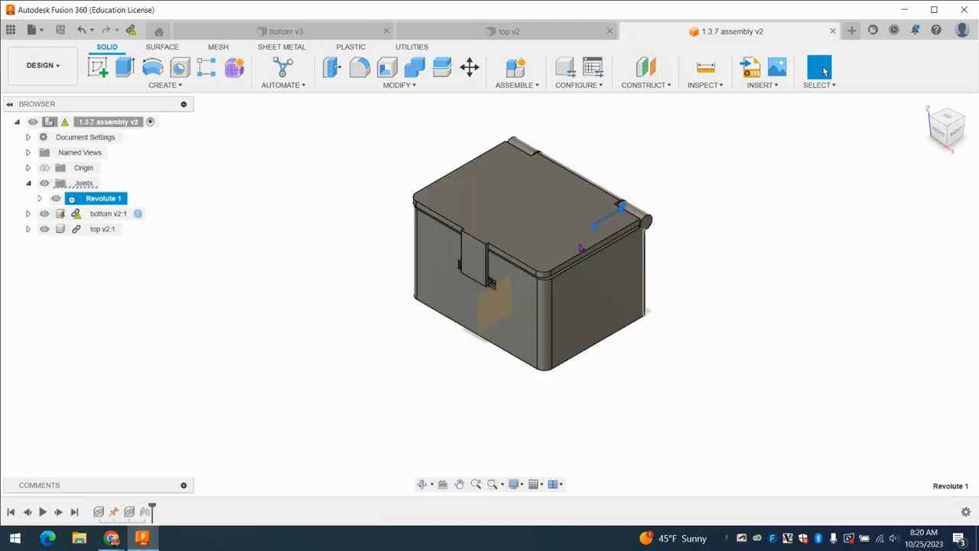
click(132, 31)
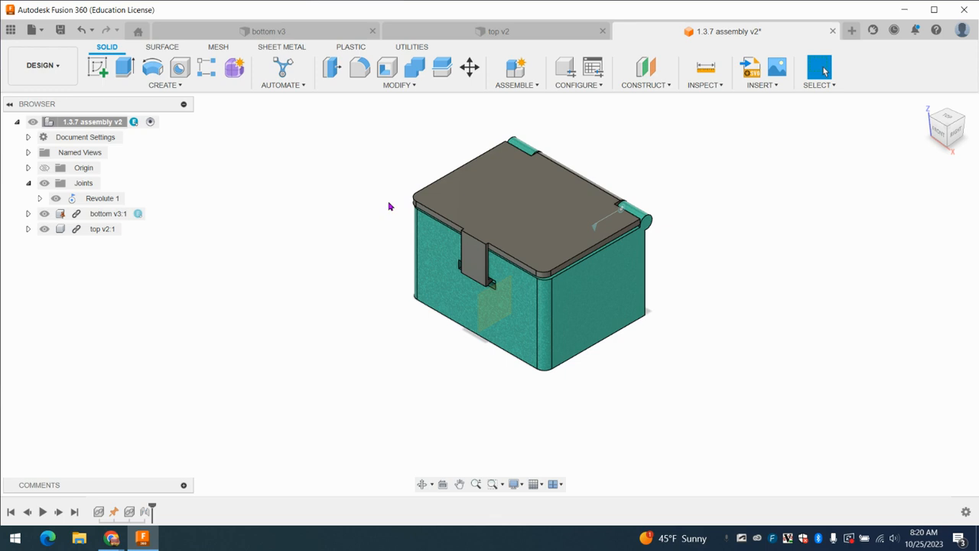
Open the top design and apply the Nylon 12 (with Formlabs Fuse 1 3D Printer) plastic appearance to the lid body
click(392, 32)
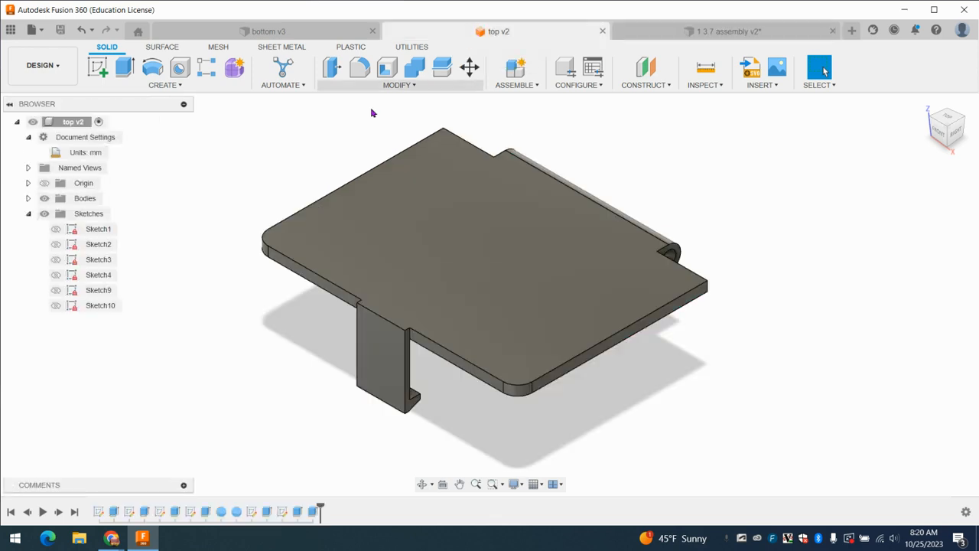
click(367, 86)
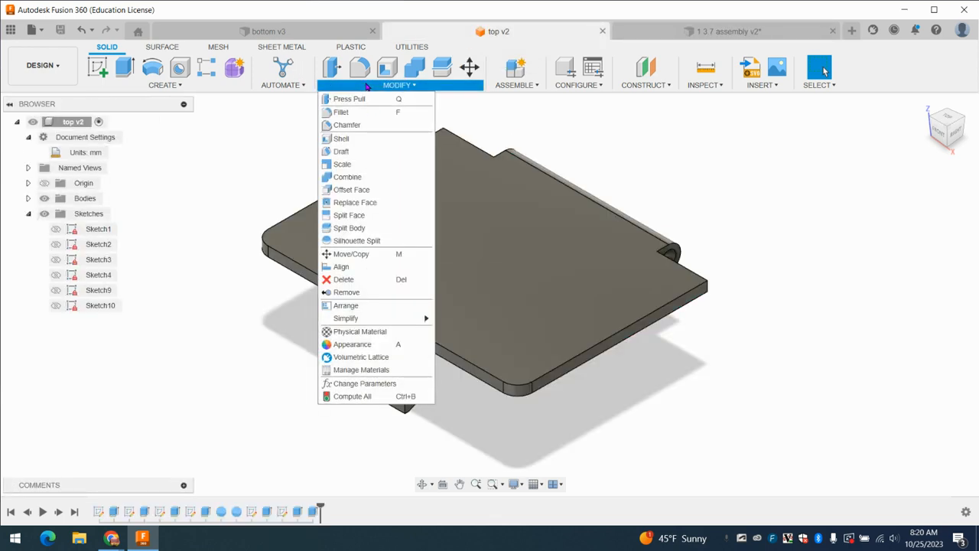
click(347, 345)
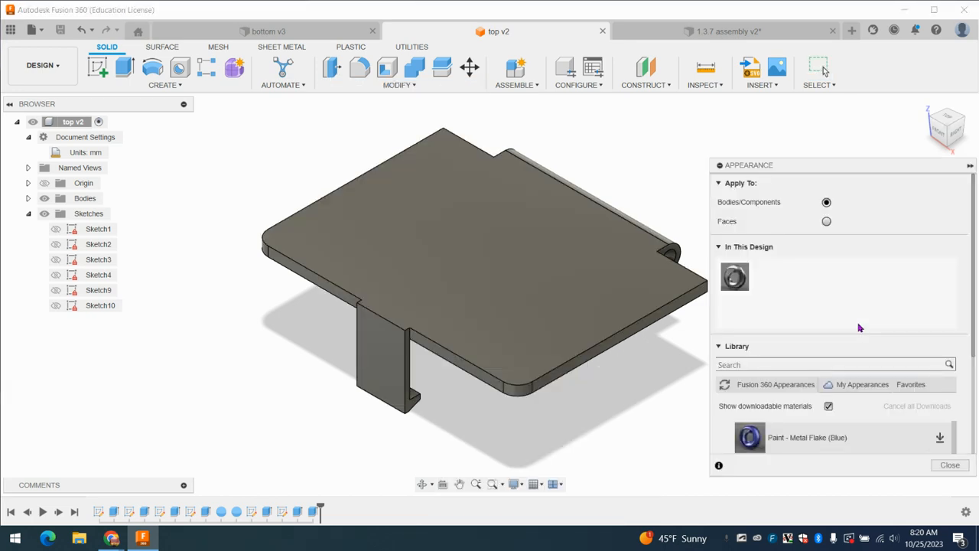
scroll(770, 383, down, 5)
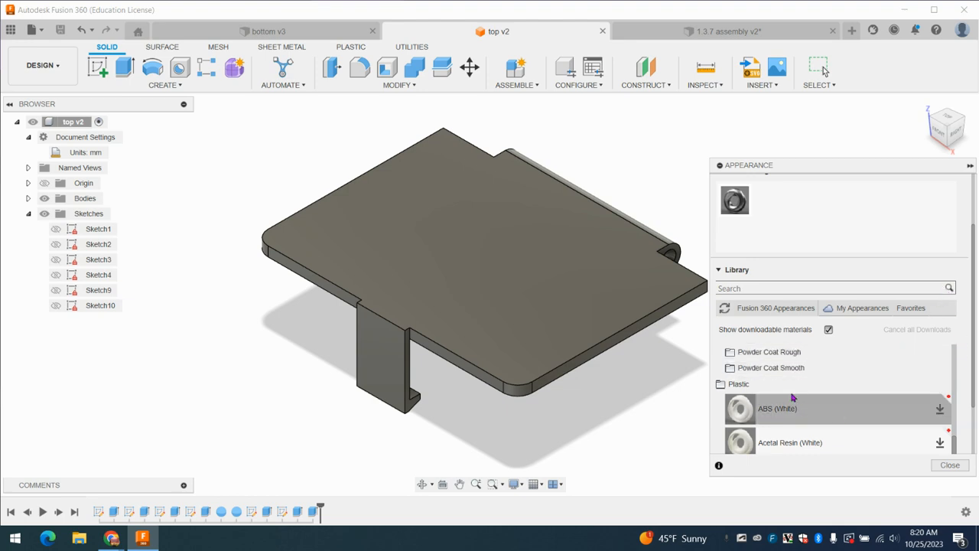
scroll(802, 409, down, 5)
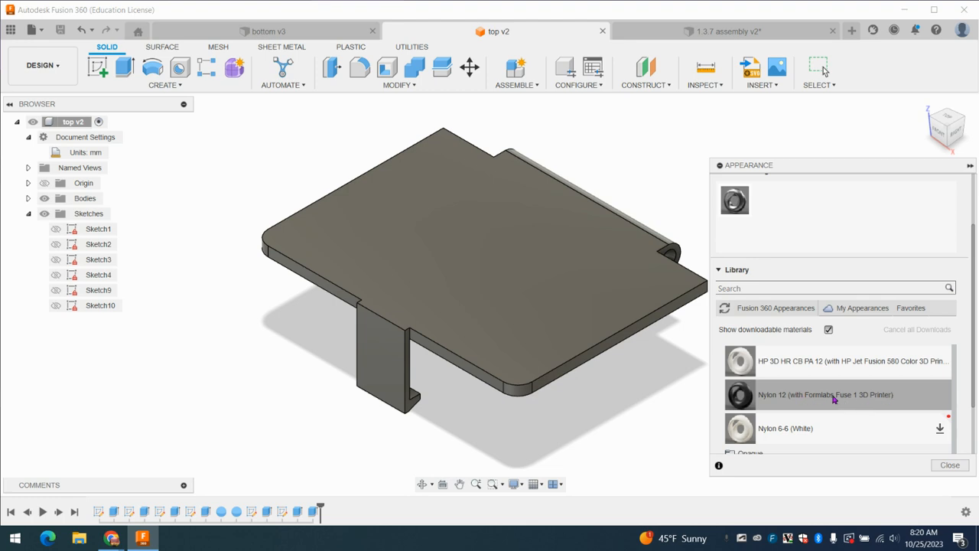
drag(823, 396, 596, 292)
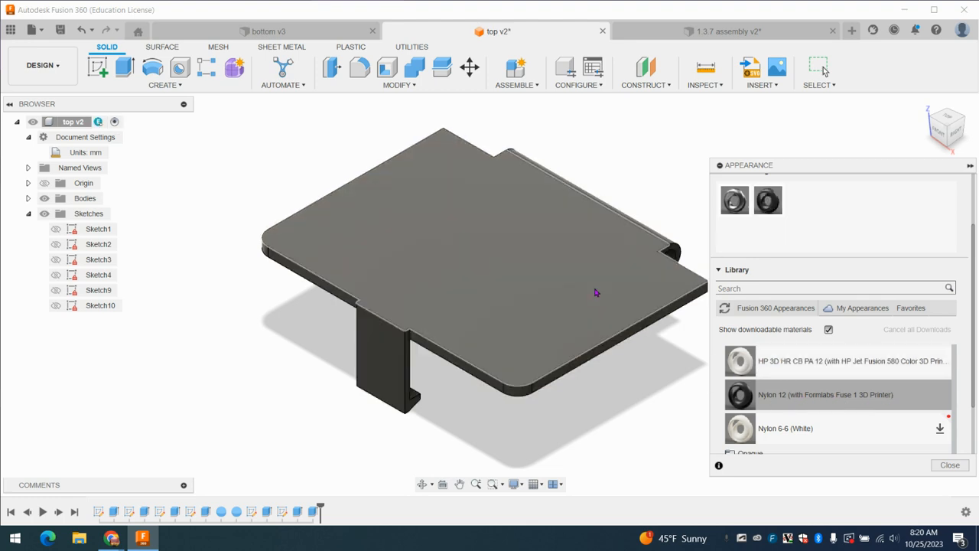
Darken the lid's Nylon 12 appearance to near black, about RGB 7, 1, 1
double_click(768, 200)
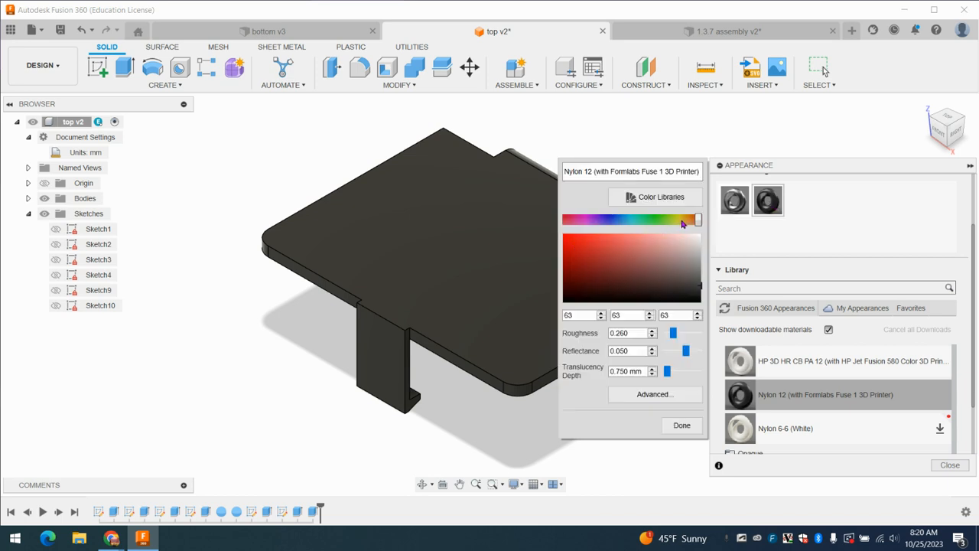
mouse_move(701, 286)
mouse_down()
mouse_move(700, 302)
mouse_move(574, 305)
mouse_up()
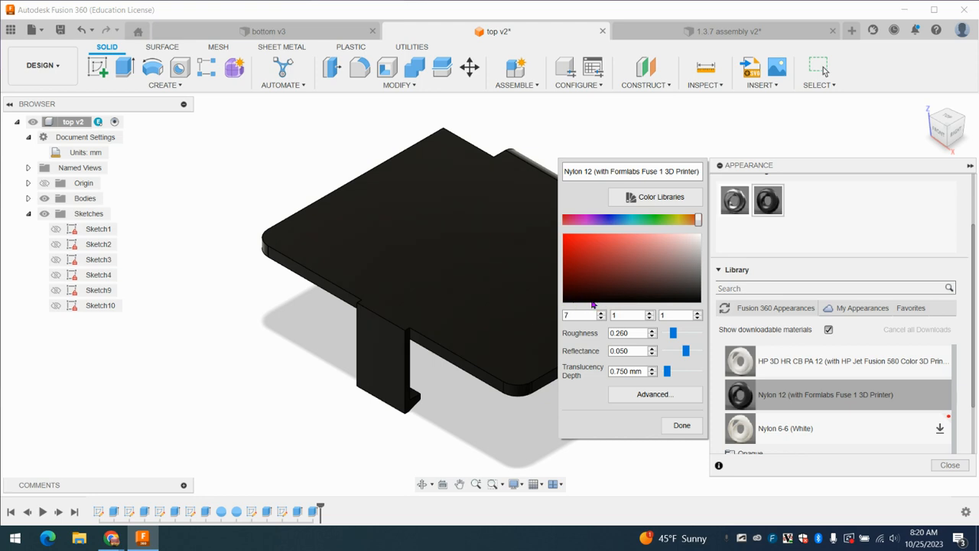
click(682, 424)
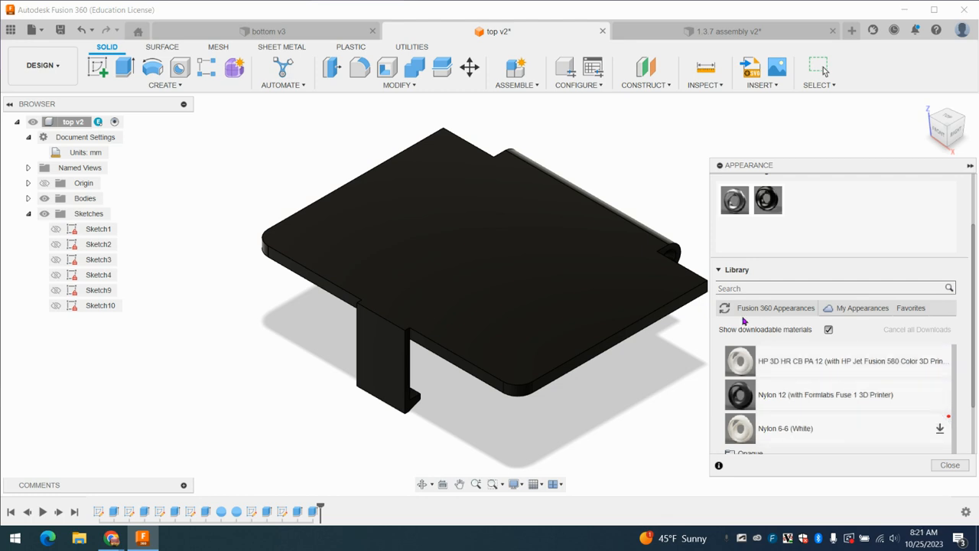
Download the Paint - Enamel Glossy (Dark Grey) appearance and apply it to the lid body in the top design
scroll(769, 359, down, 5)
scroll(769, 372, up, 5)
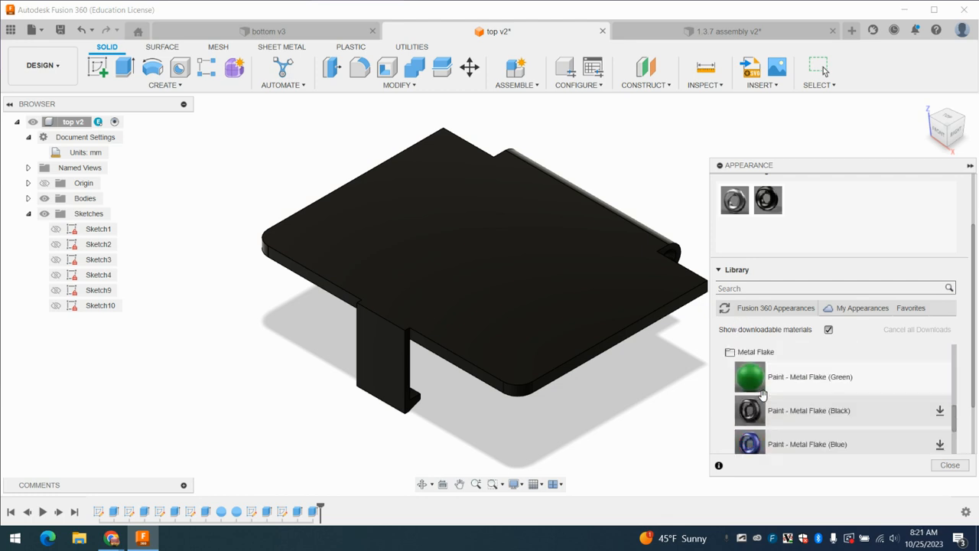
scroll(754, 372, up, 3)
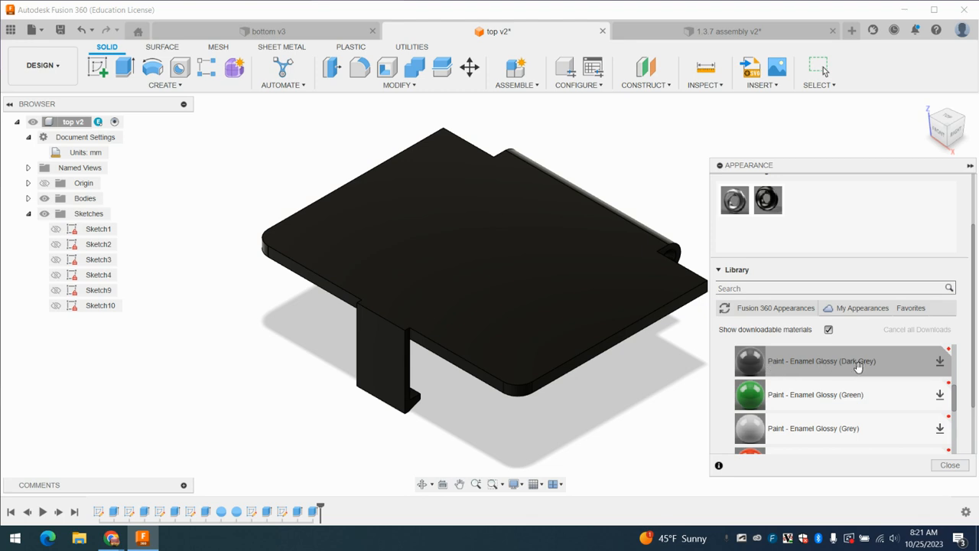
click(942, 362)
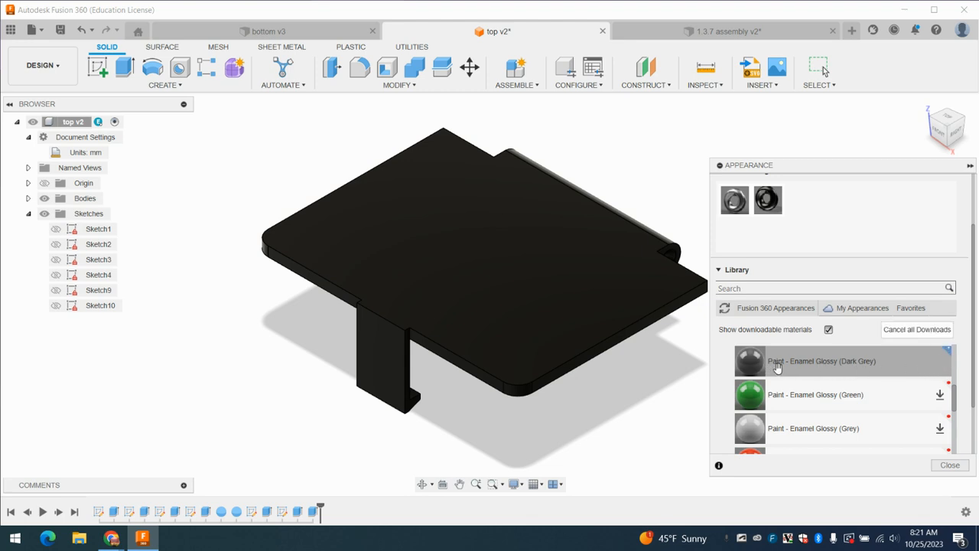
mouse_move(810, 365)
mouse_down()
mouse_move(548, 315)
mouse_move(599, 320)
mouse_up()
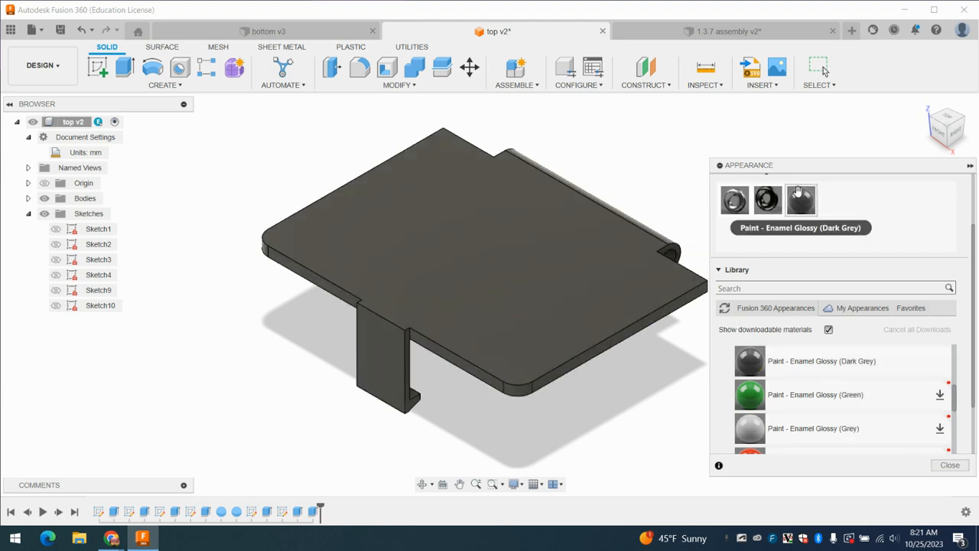
click(947, 466)
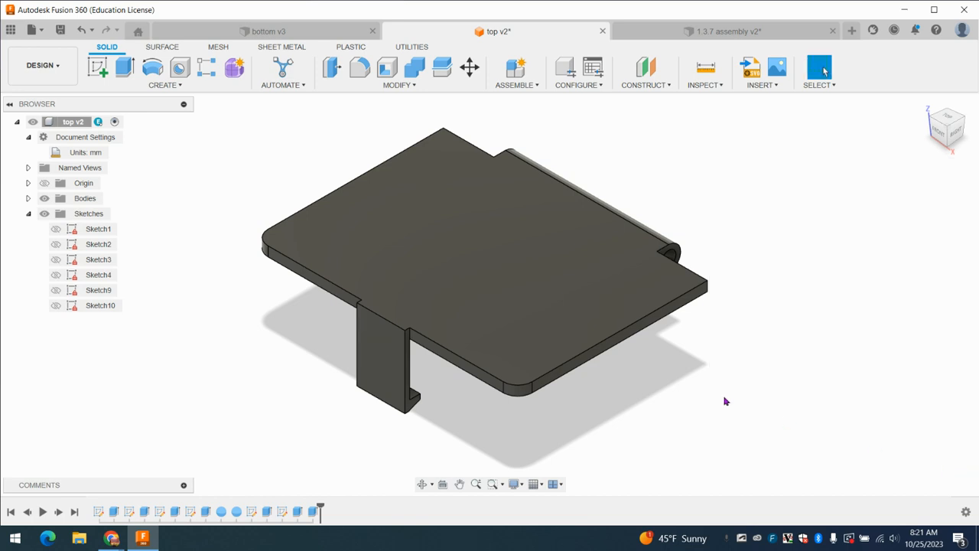
Save the top design as a new version and update the 1.3.7 assembly to use it
click(61, 30)
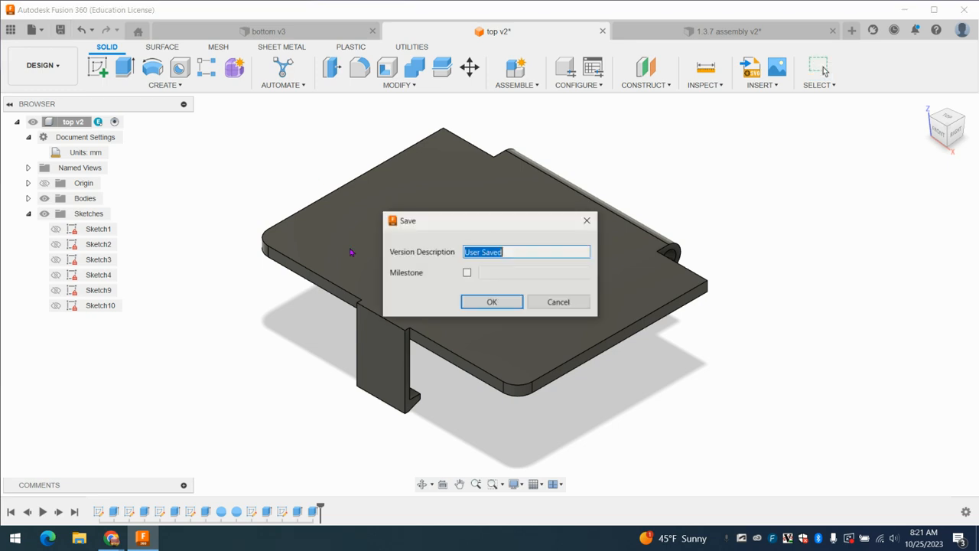
click(475, 302)
click(689, 32)
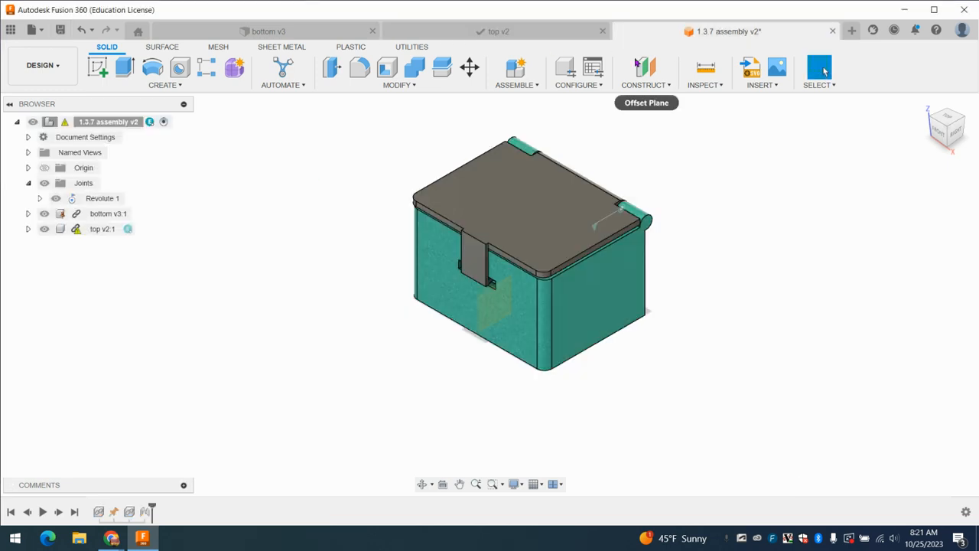
click(131, 32)
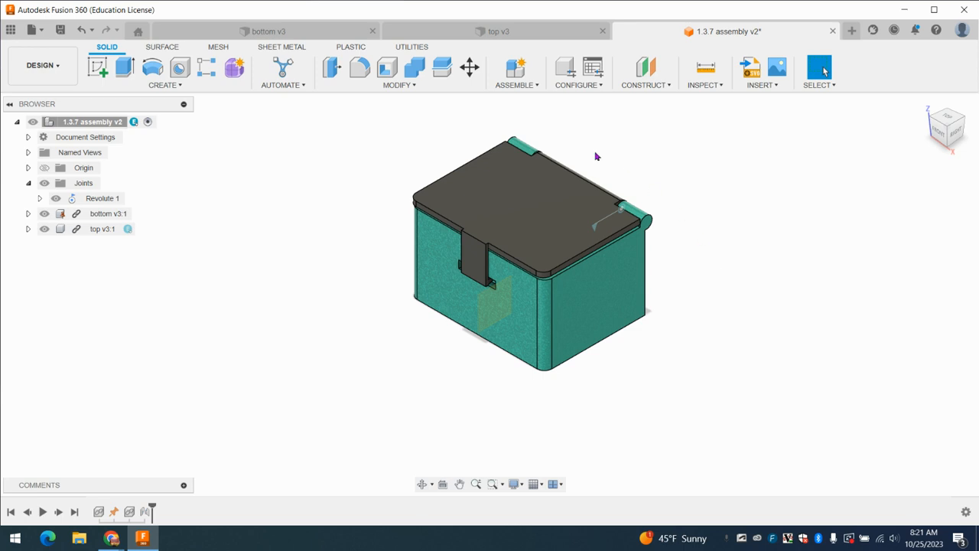
Reopen the top design and apply the Paint - Enamel Glossy (Black) appearance to the lid body
click(476, 30)
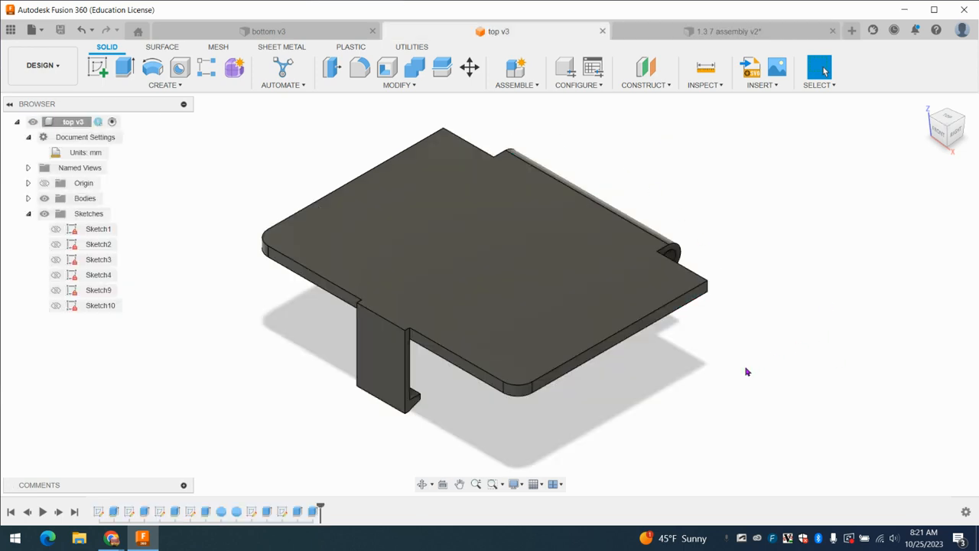
click(397, 85)
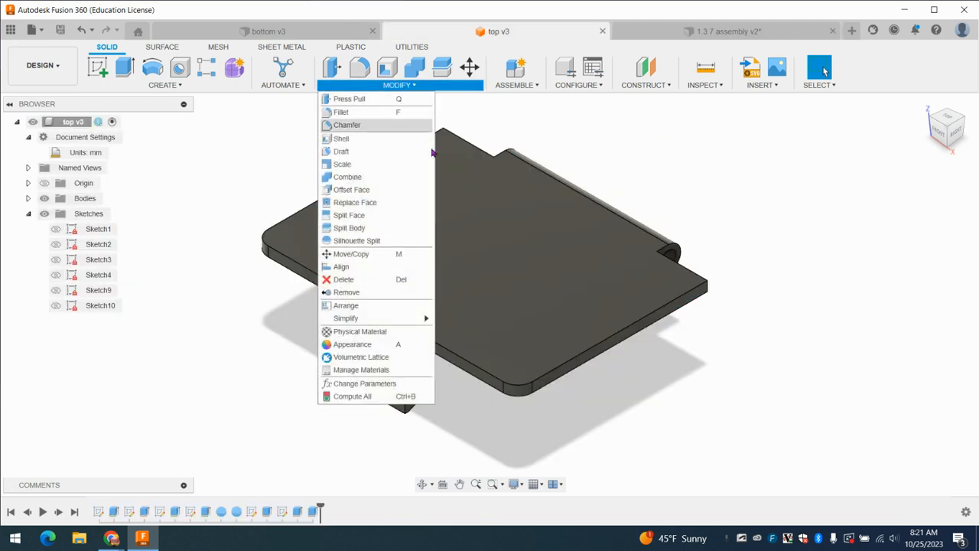
click(354, 344)
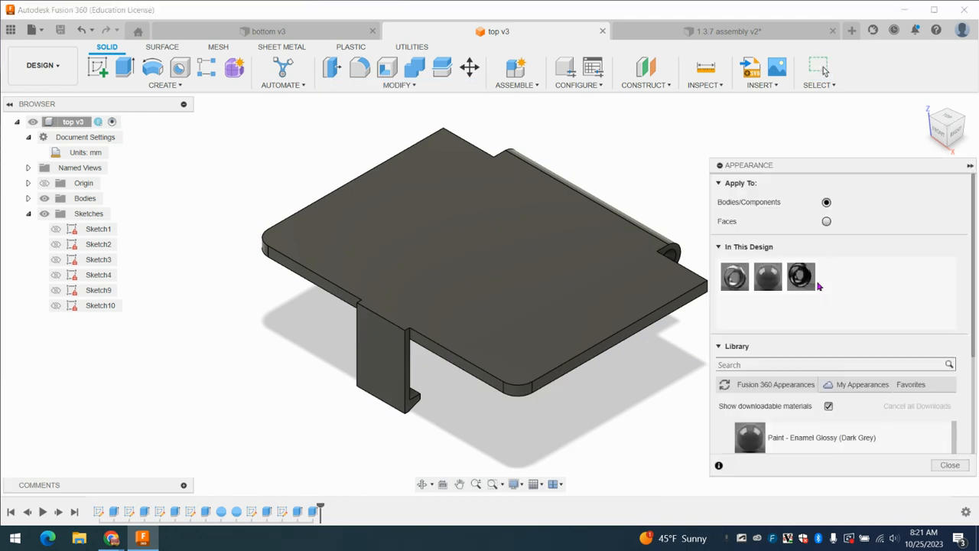
drag(736, 279, 577, 262)
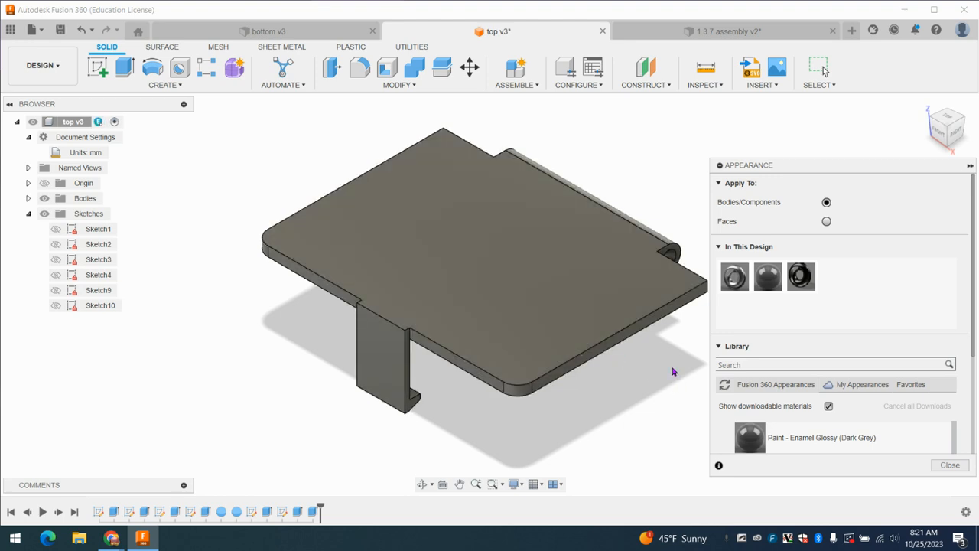
scroll(800, 374, down, 2)
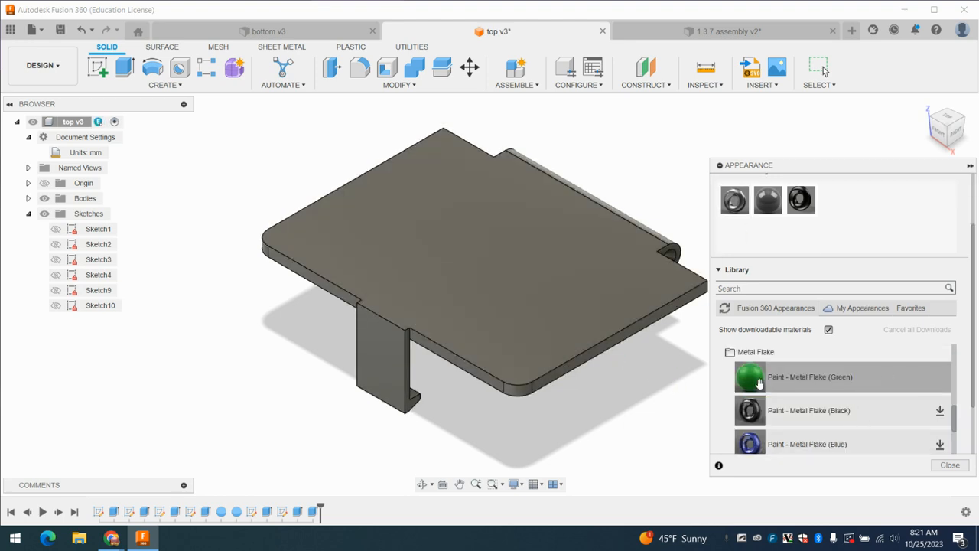
scroll(831, 390, up, 5)
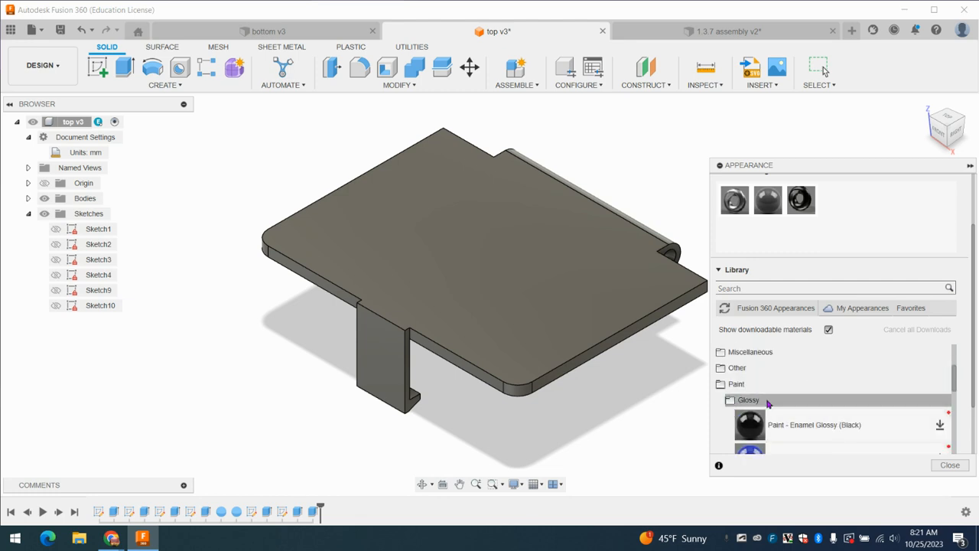
mouse_move(752, 425)
mouse_down()
mouse_move(504, 303)
mouse_move(490, 309)
mouse_up()
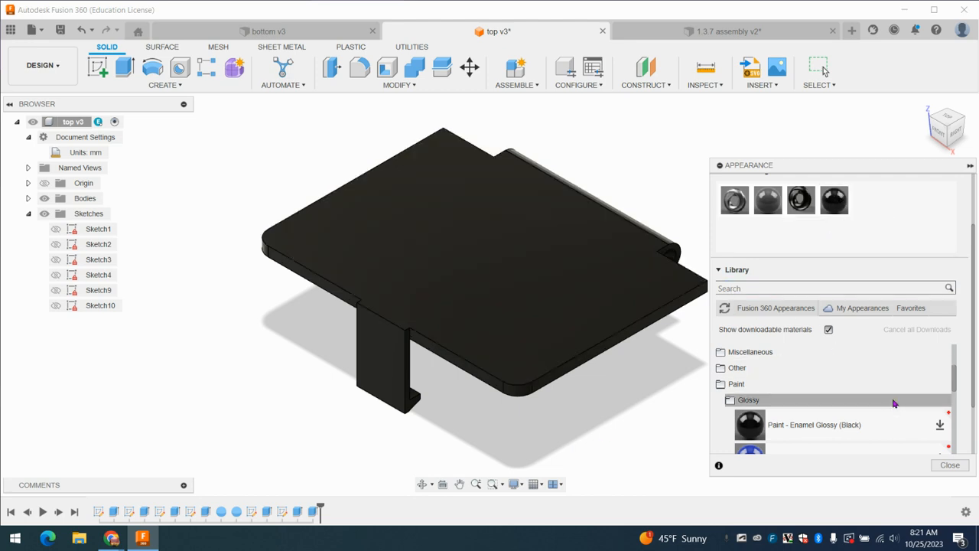
click(955, 466)
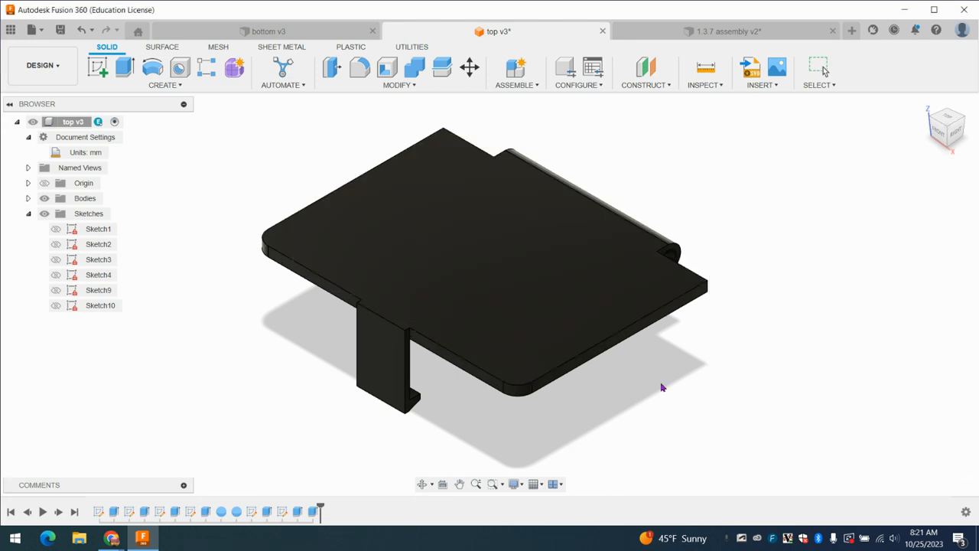
Save the black lid as a new version of the top design, and update and save the 1.3.7 assembly with it
click(61, 30)
click(492, 302)
click(727, 30)
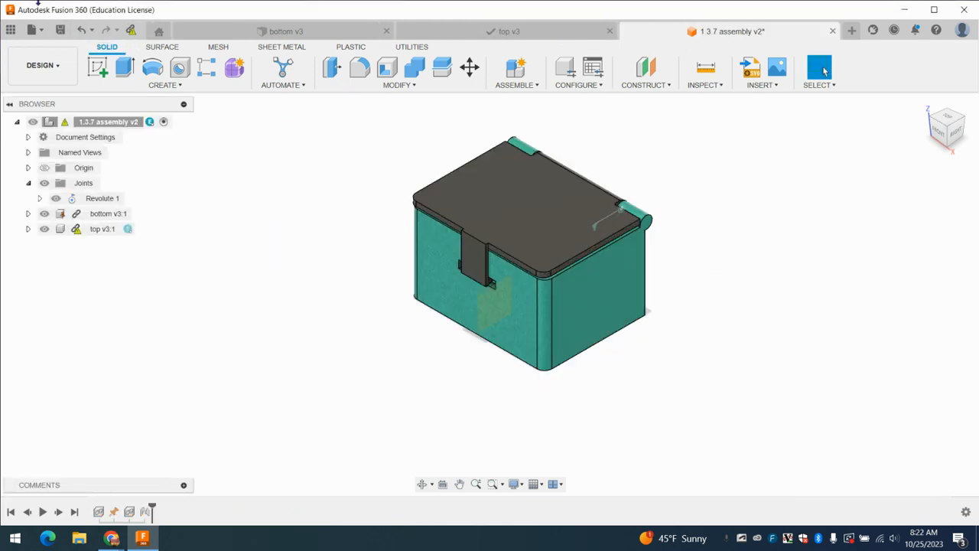
click(131, 29)
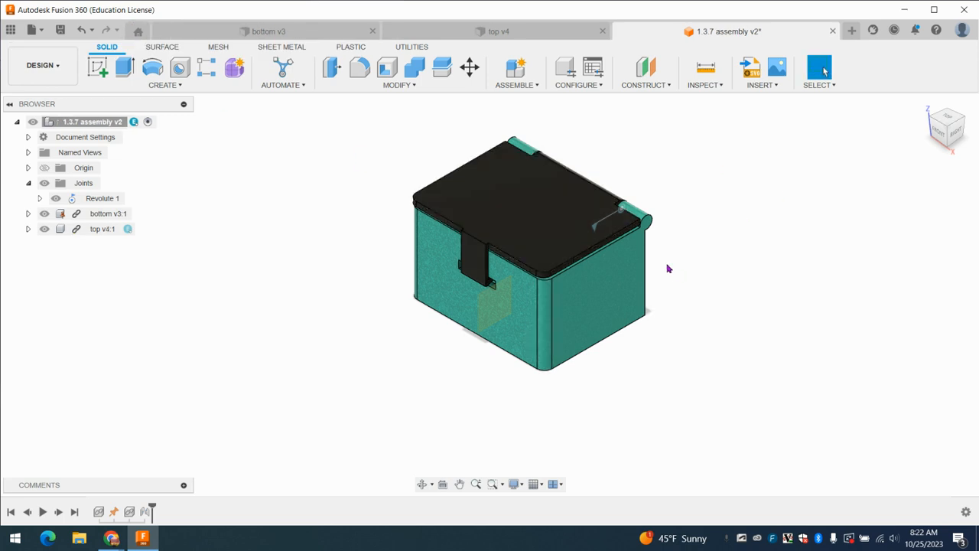
click(59, 31)
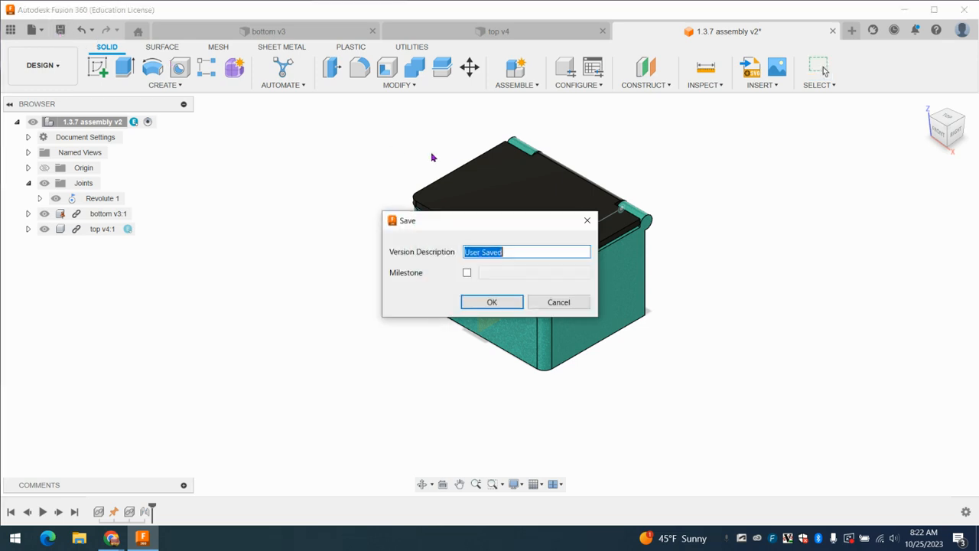
click(491, 301)
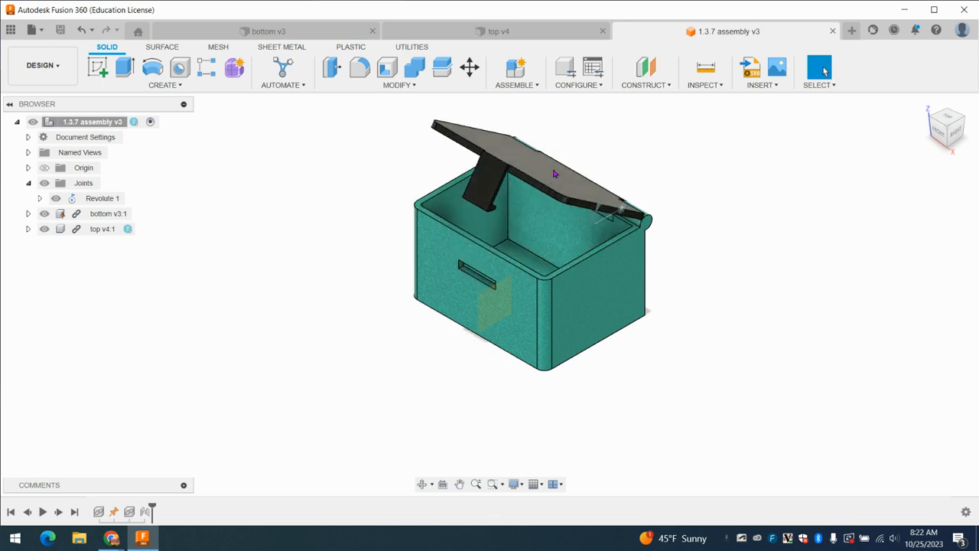
Hide the Revolute 1 joint and swing the lid on its hinge to fully close the case
mouse_move(539, 208)
mouse_down()
mouse_move(535, 170)
mouse_move(530, 192)
mouse_up()
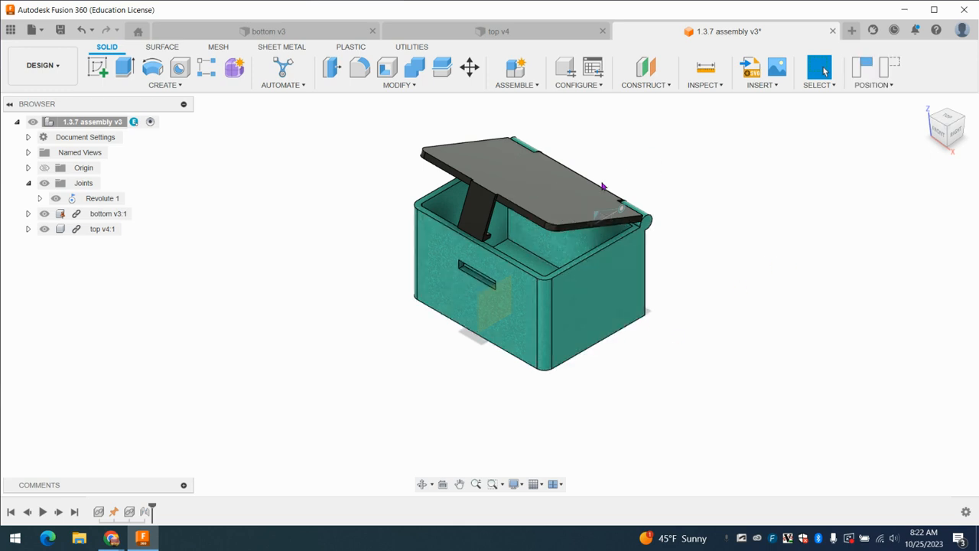
mouse_move(572, 207)
mouse_down()
mouse_move(572, 226)
mouse_move(570, 210)
mouse_up()
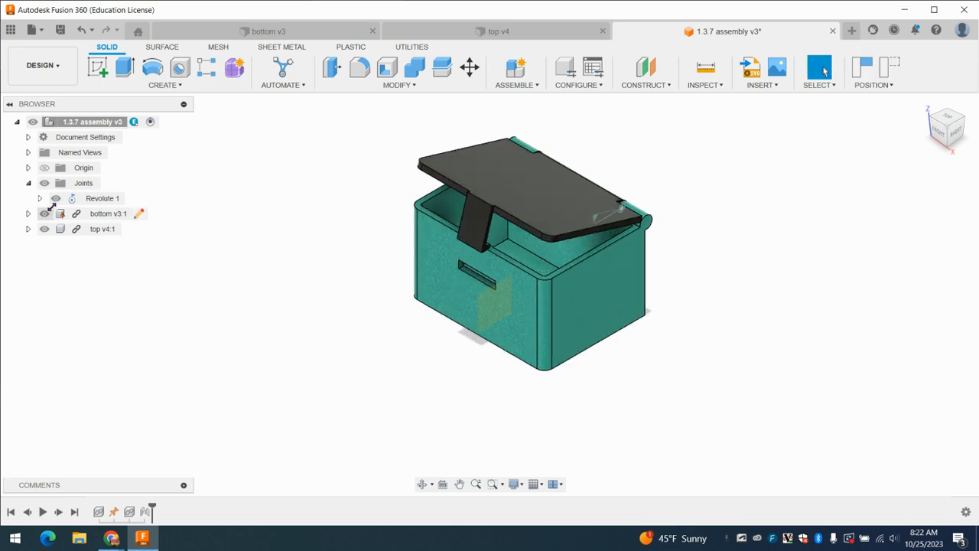
click(65, 199)
click(145, 242)
click(56, 198)
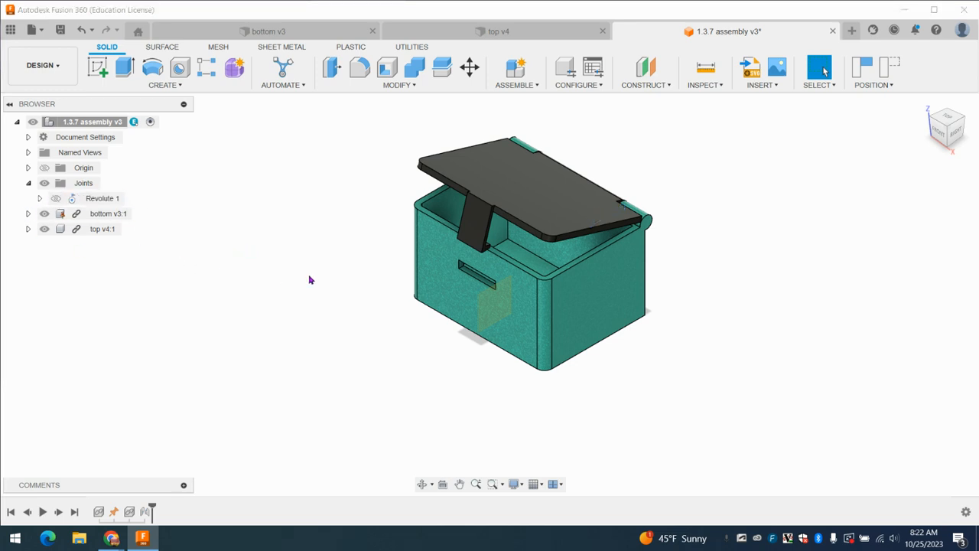
drag(546, 201, 507, 257)
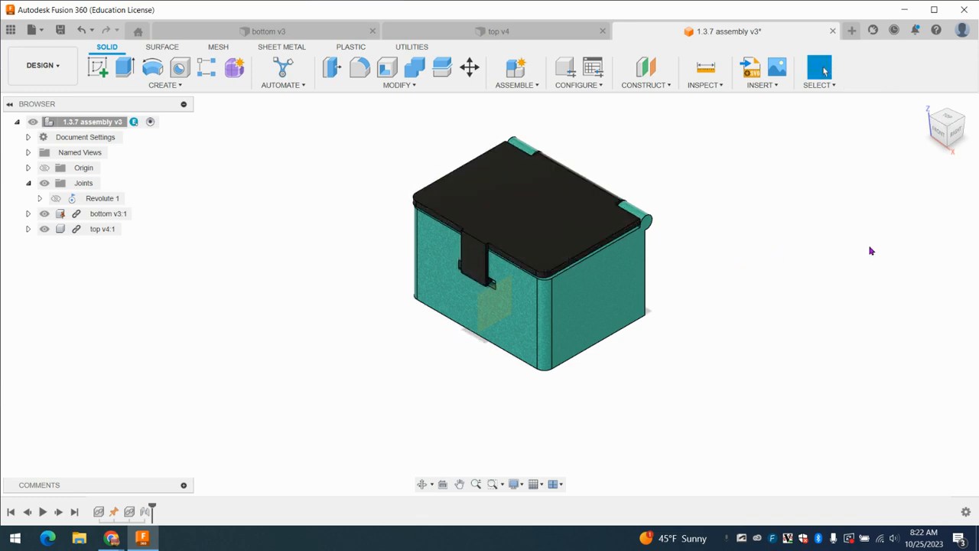
Examine the closed case from its right side and from the hinge at the back
click(948, 136)
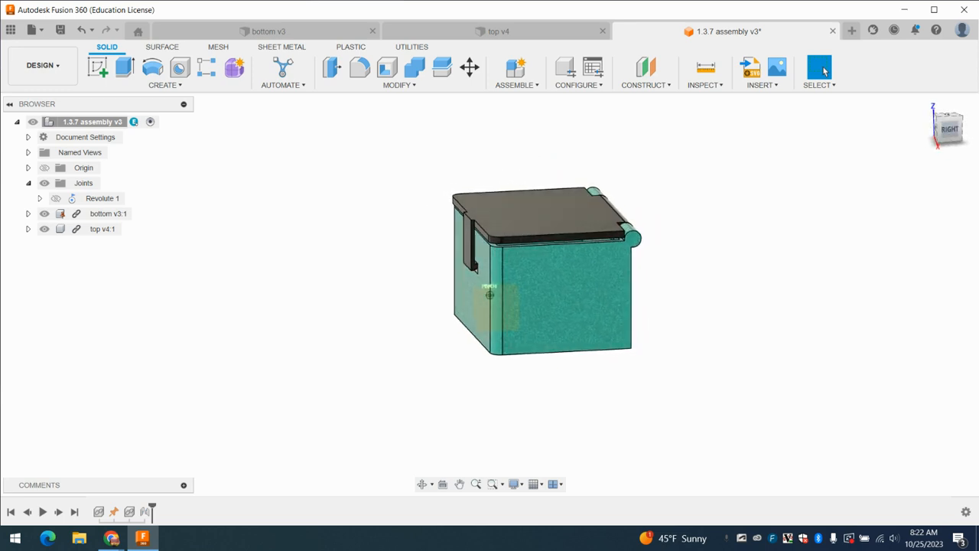
drag(947, 133, 958, 137)
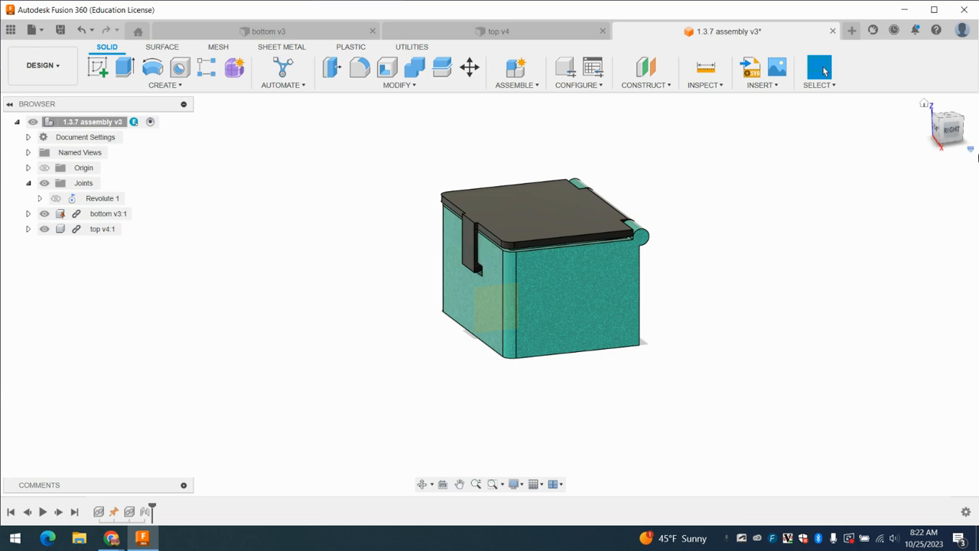
click(958, 136)
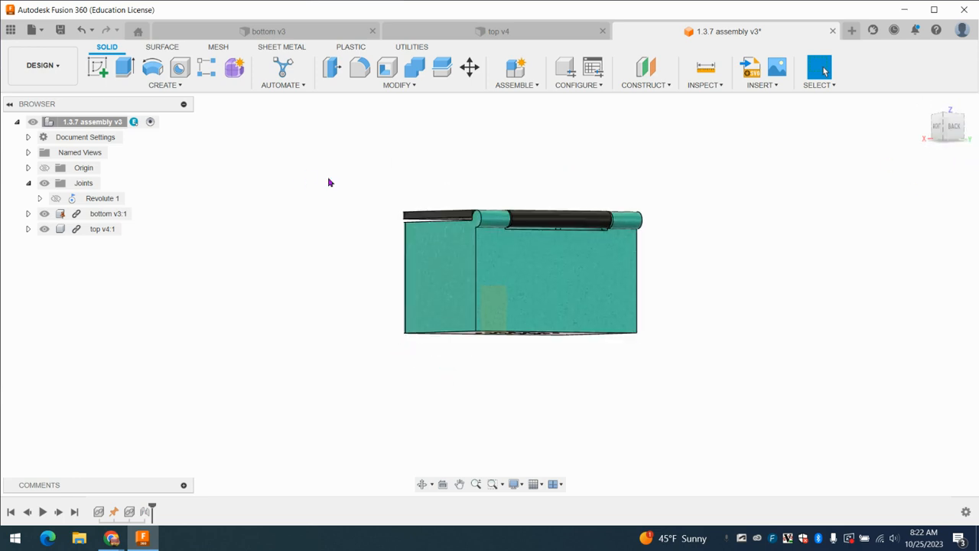
Switch to the Project 1.3.7 document window in Chrome
click(111, 538)
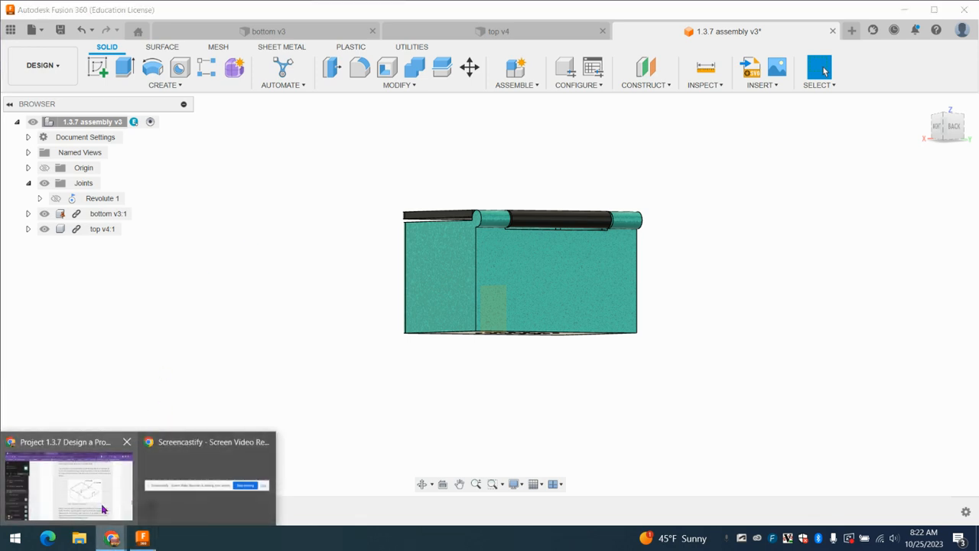